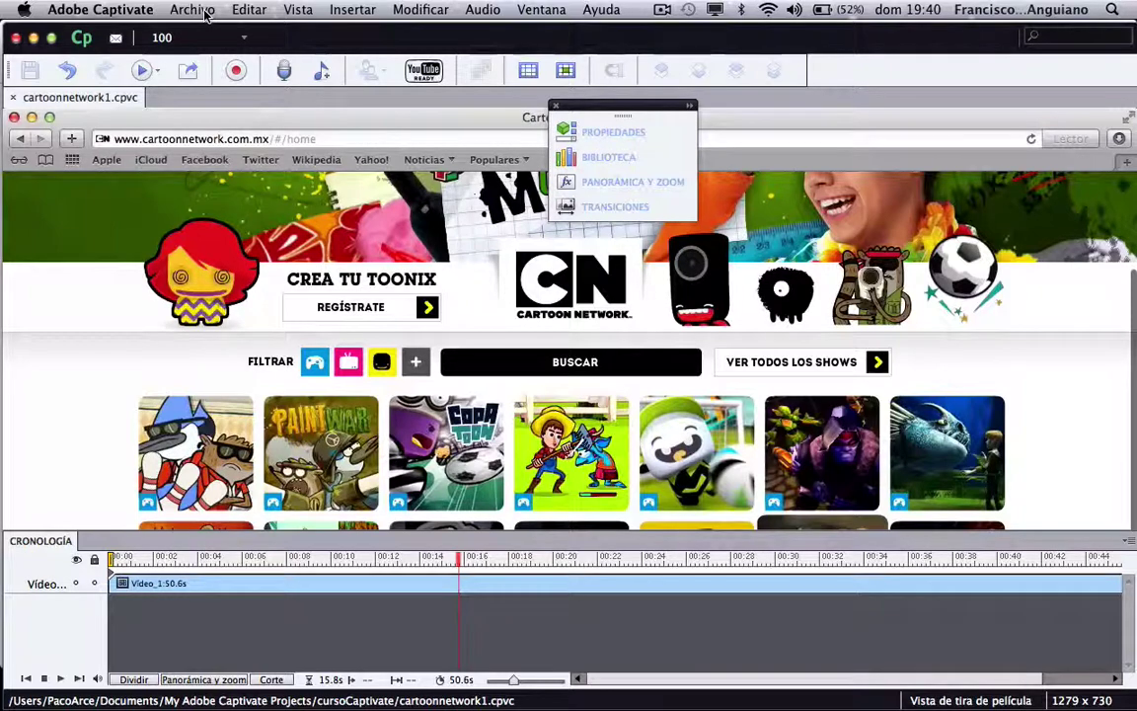
# Preview the video demo in full screen, skip back to its opening seconds and return to editing.
pyautogui.click(199, 11)
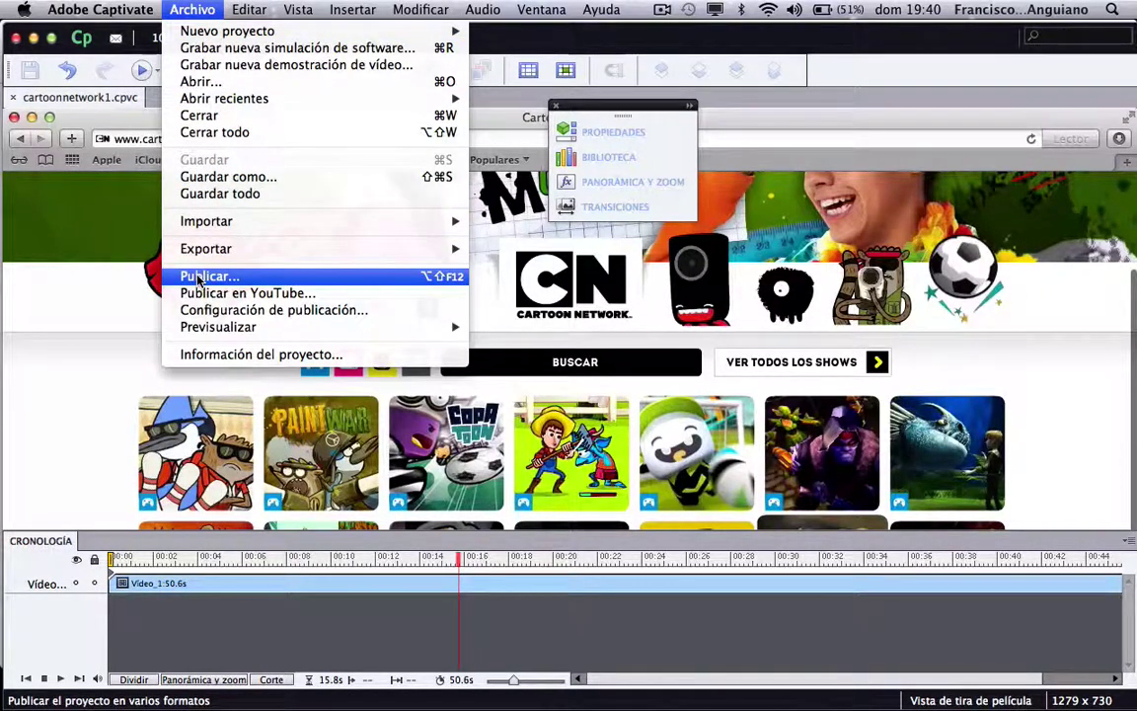
pyautogui.moveTo(202, 332)
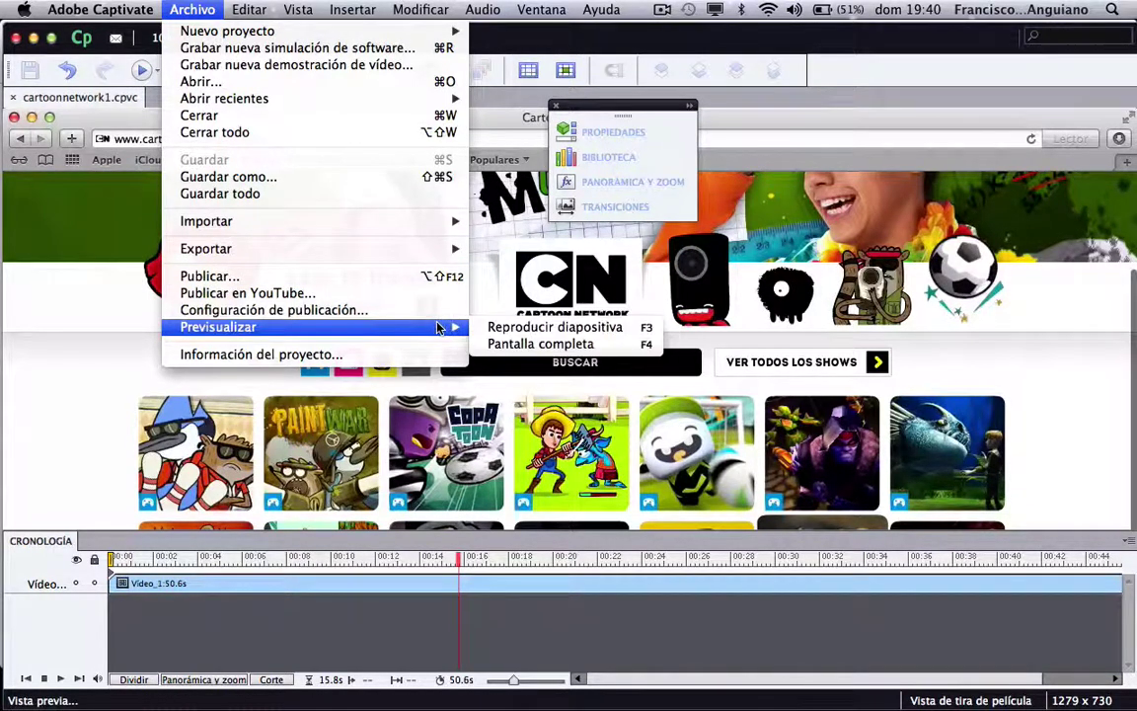
pyautogui.click(523, 346)
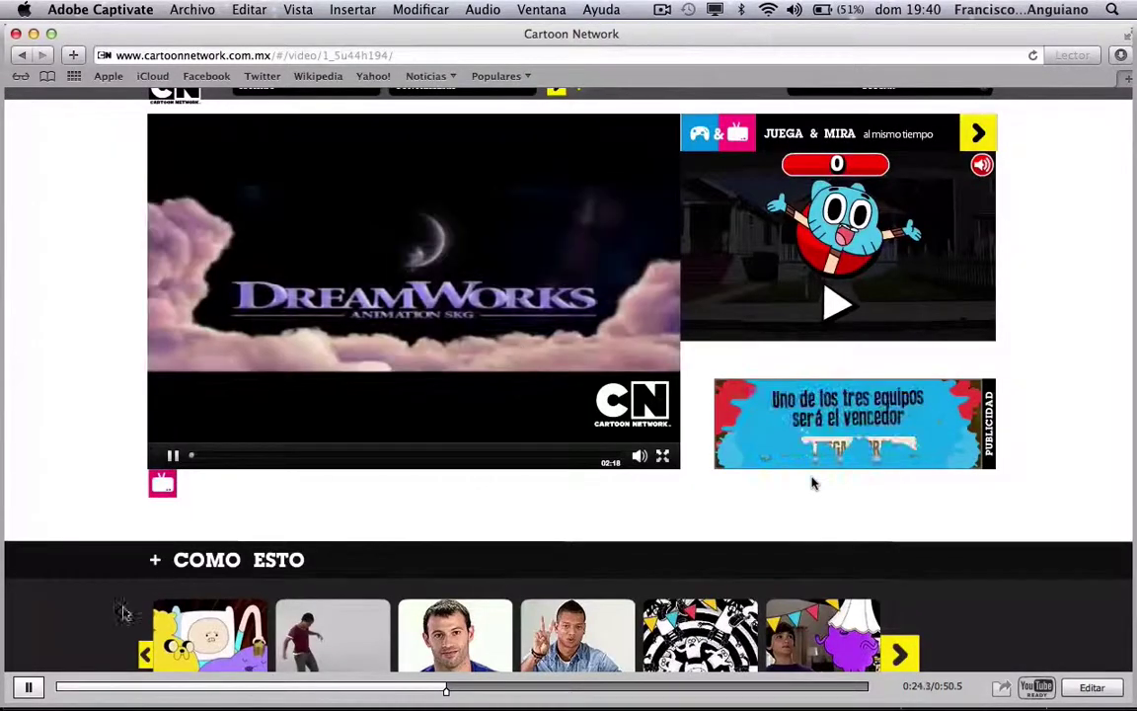
pyautogui.click(114, 688)
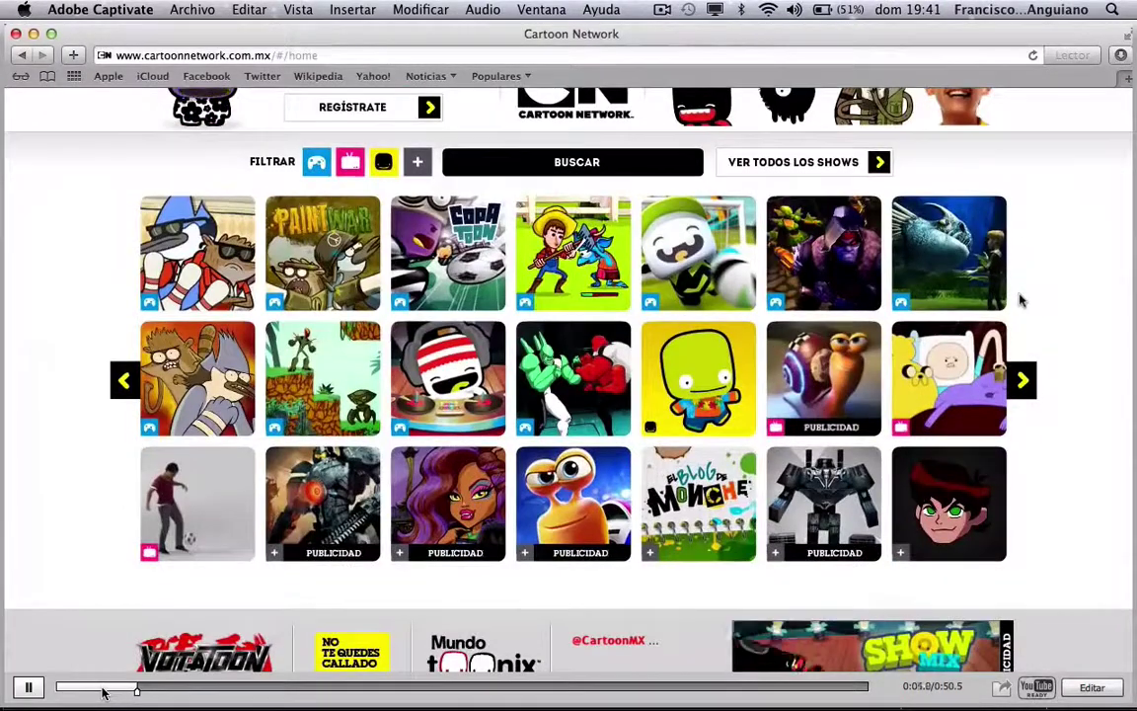
pyautogui.click(106, 690)
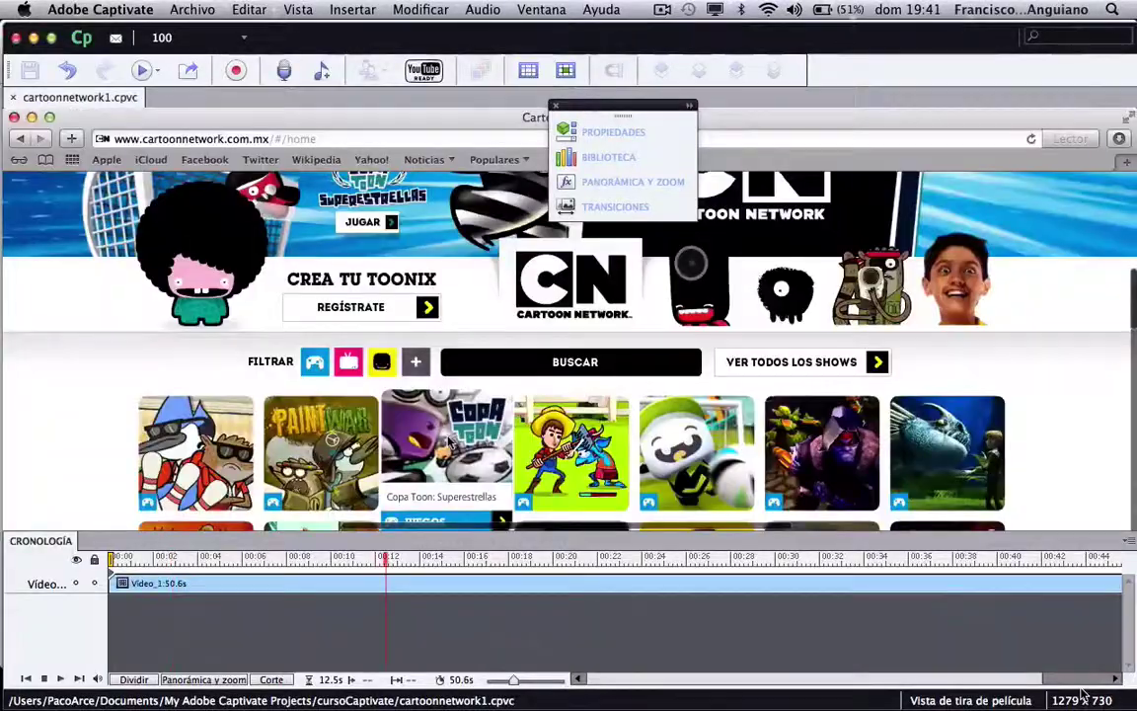
pyautogui.click(1080, 689)
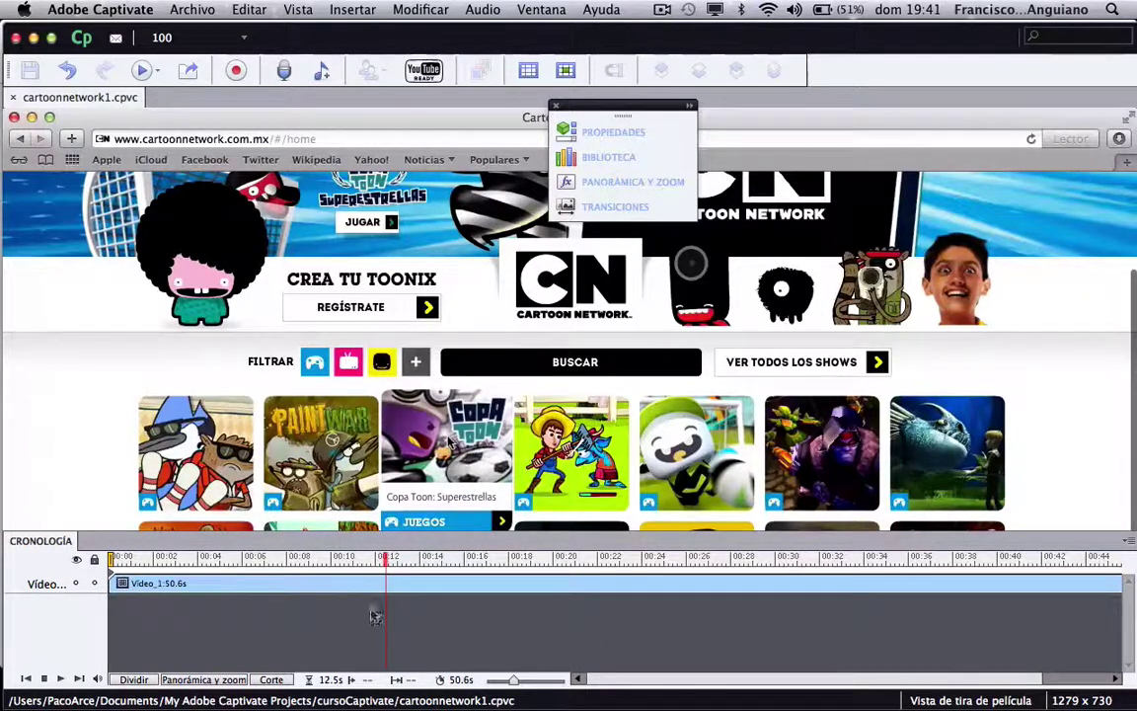
# Add a pan and zoom point to the video at 4.0 s on the timeline.
pyautogui.click(199, 560)
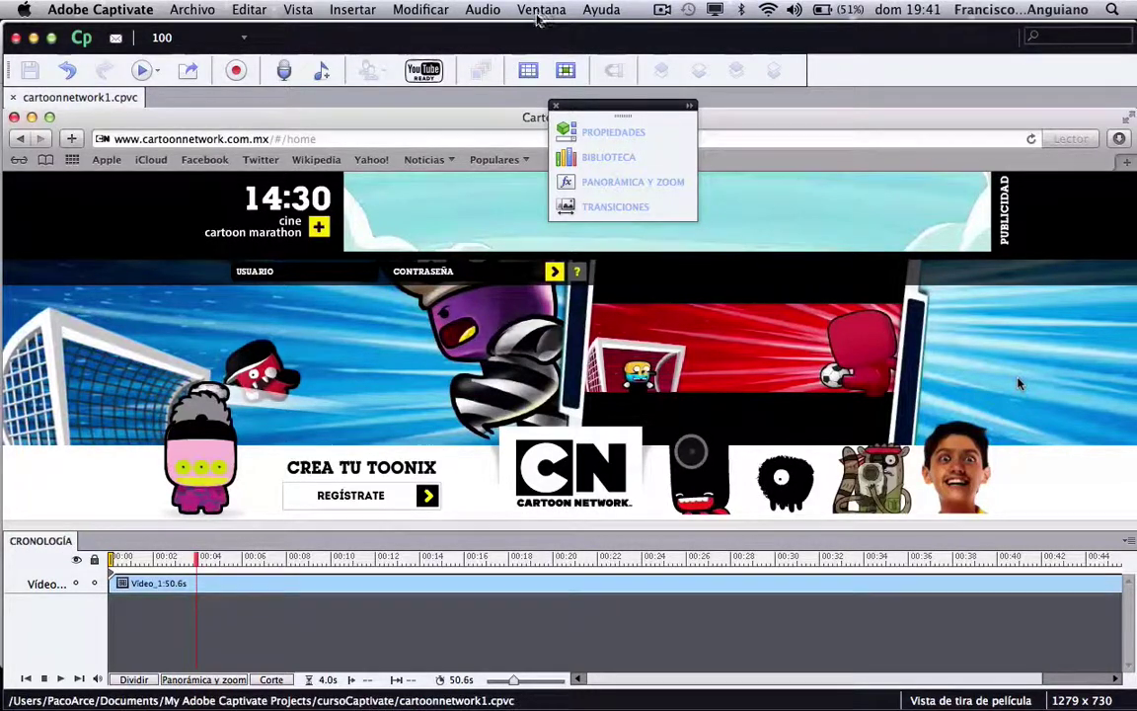
pyautogui.click(541, 10)
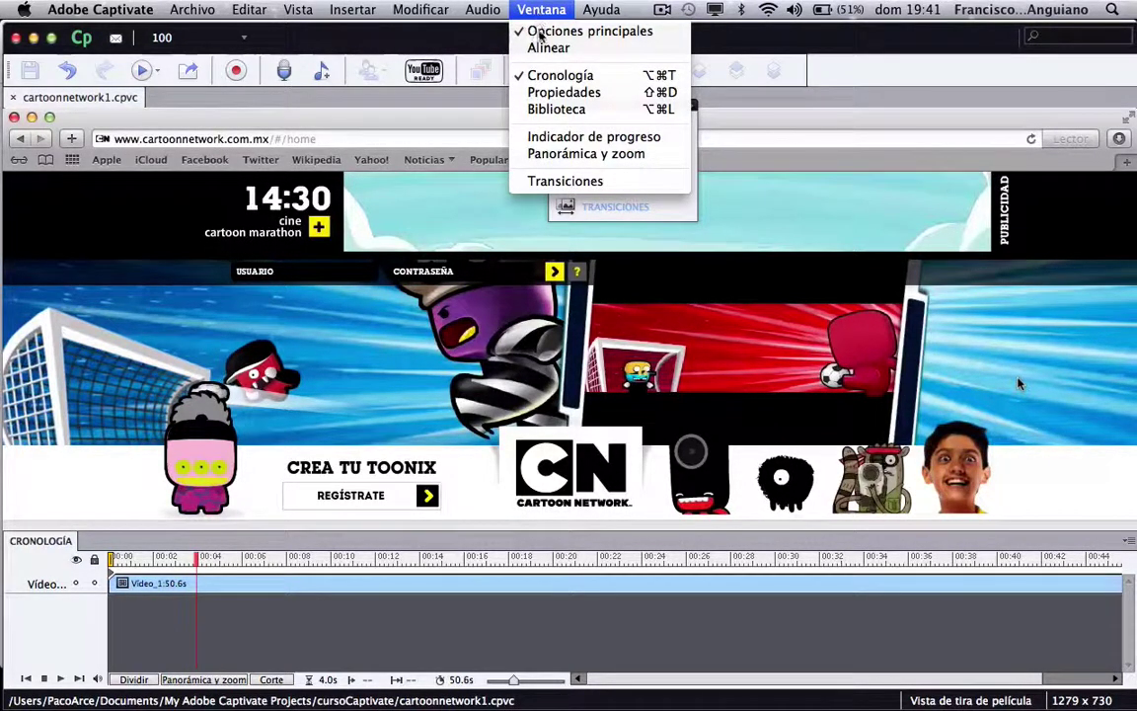
pyautogui.click(544, 156)
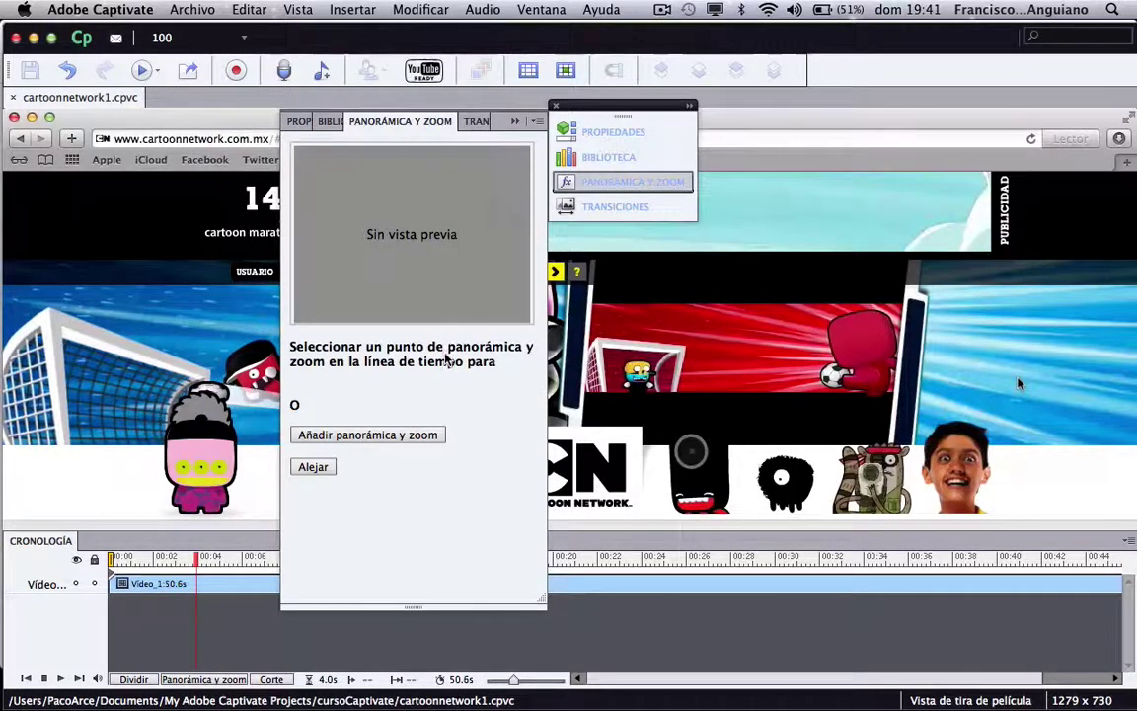
pyautogui.click(384, 438)
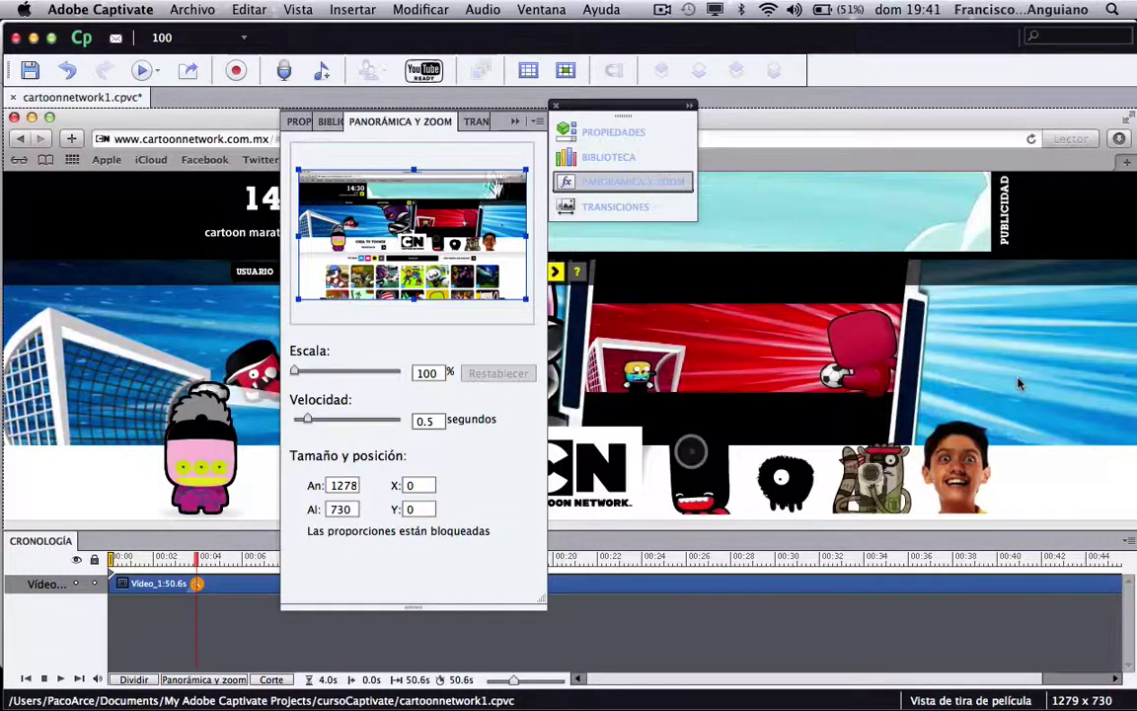
# Shrink the zoom frame to about 912 × 521 (140% scale) and place it at about X 205, Y 208.
pyautogui.moveTo(526, 171); pyautogui.dragTo(471, 202)
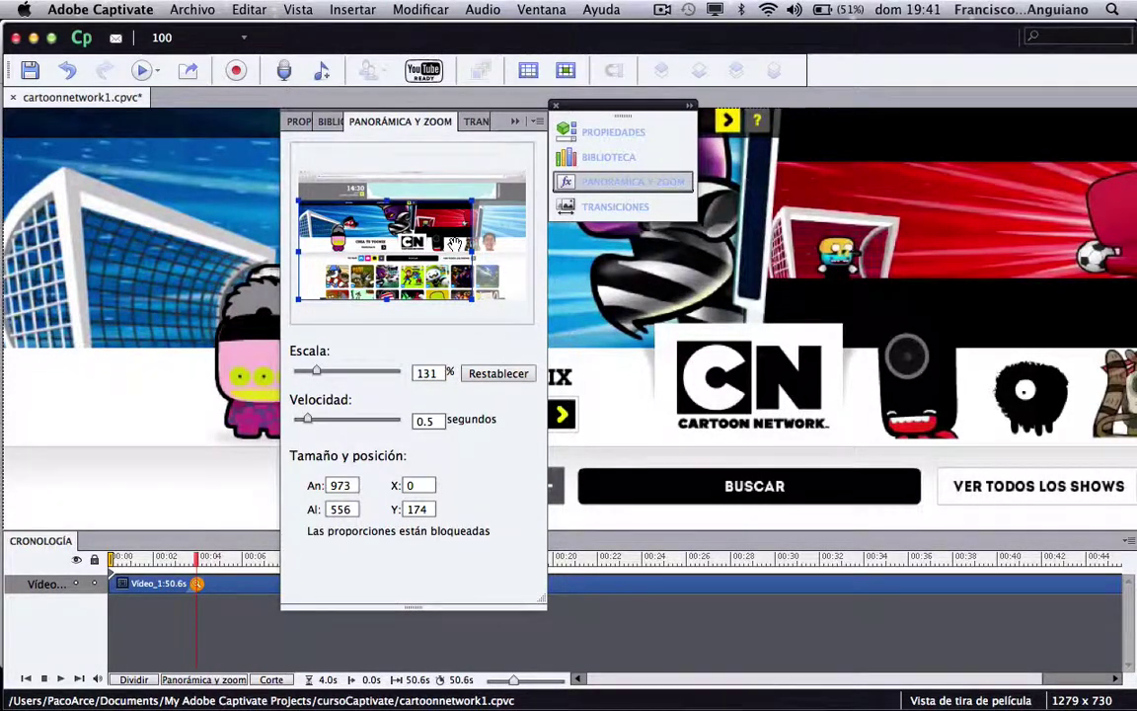
pyautogui.moveTo(472, 203); pyautogui.dragTo(462, 213)
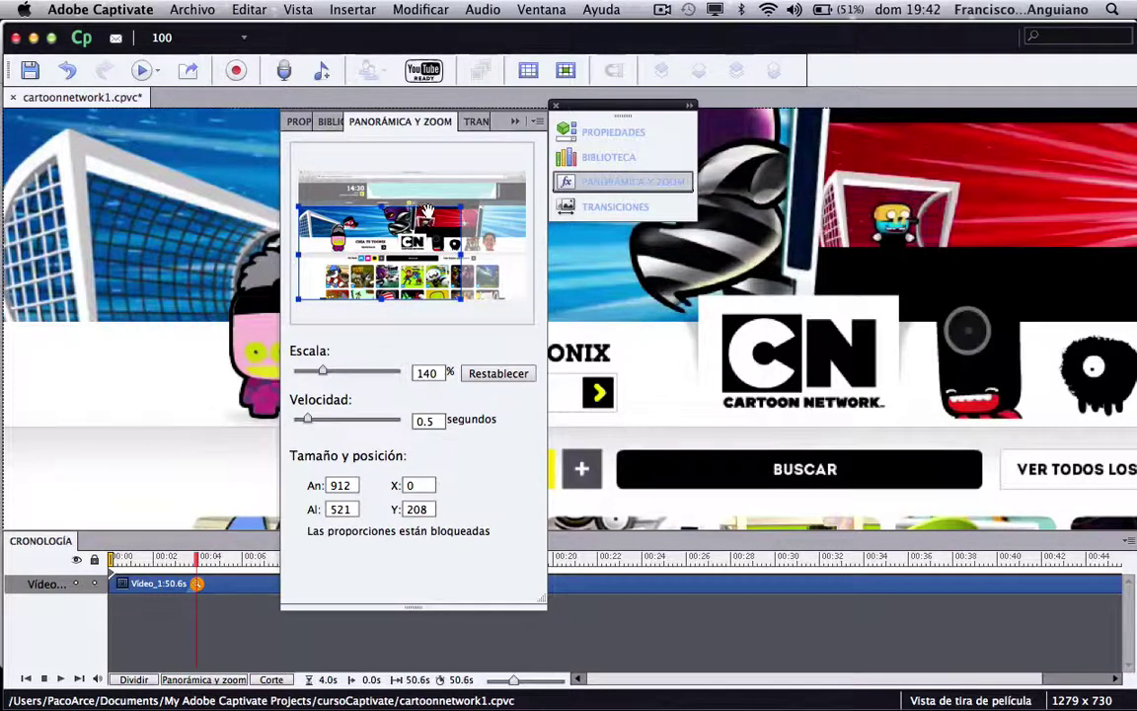
pyautogui.moveTo(419, 223); pyautogui.dragTo(456, 227)
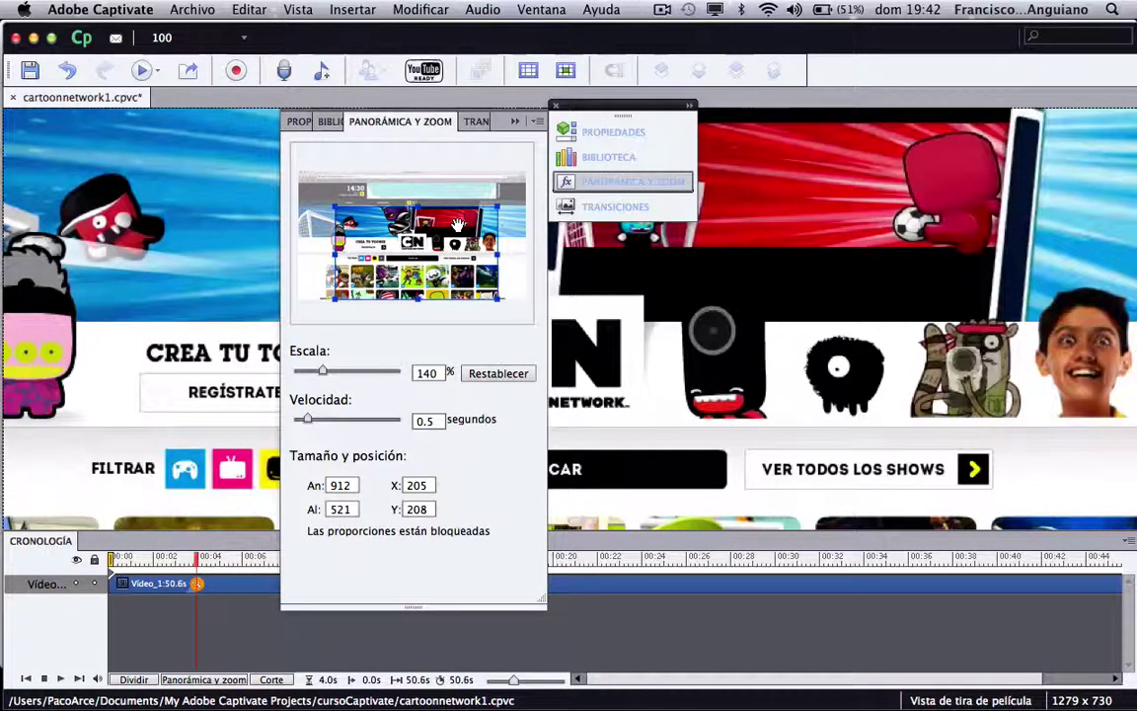
pyautogui.click(515, 121)
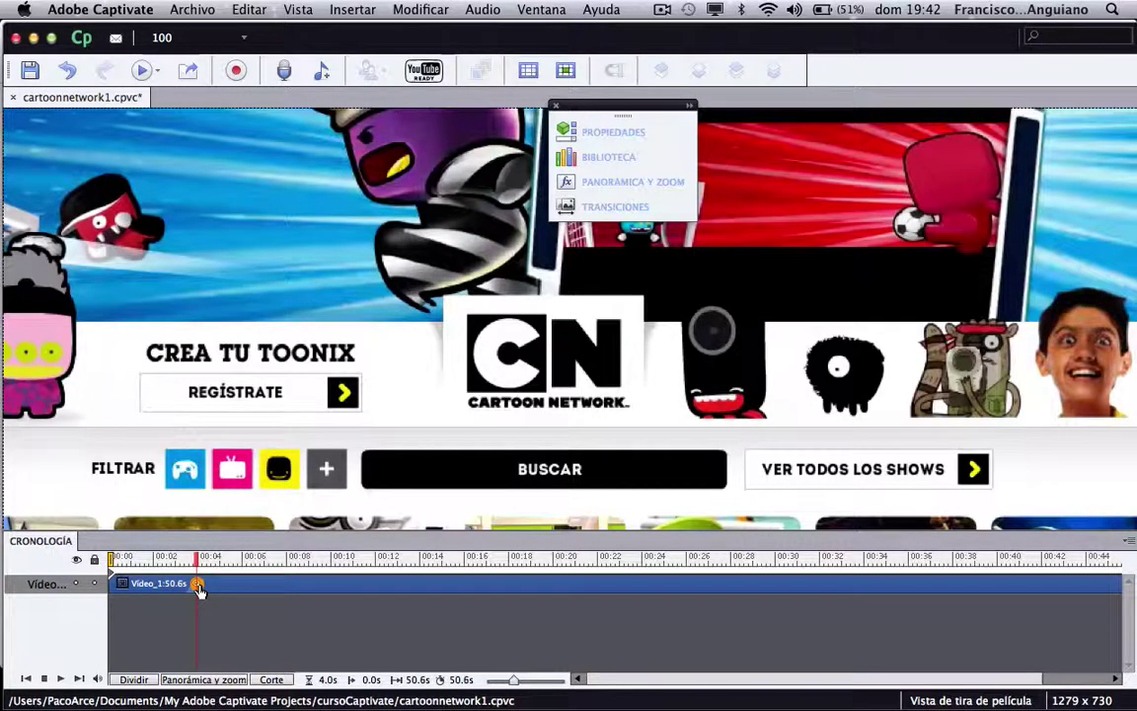
# Play the timeline from the first zoom point to review the zoom effect, and stop playback.
pyautogui.click(61, 679)
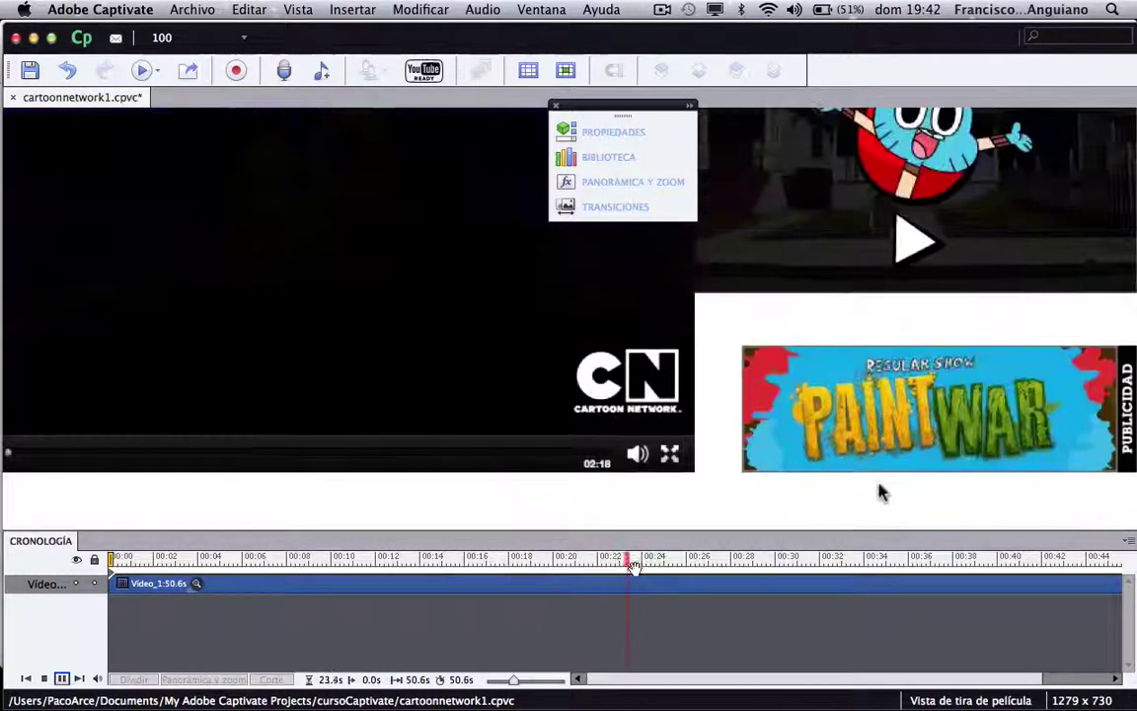
pyautogui.click(45, 678)
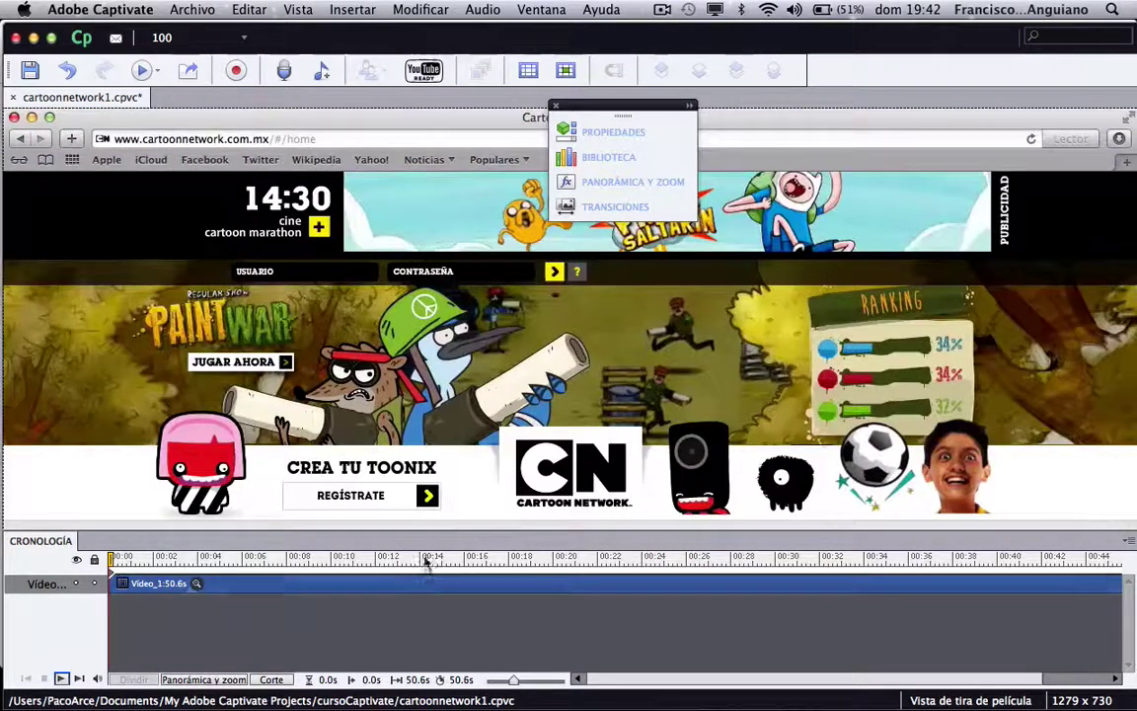
# Add a second pan and zoom point at 15.8 s on the timeline, just before the web page changes.
pyautogui.click(434, 558)
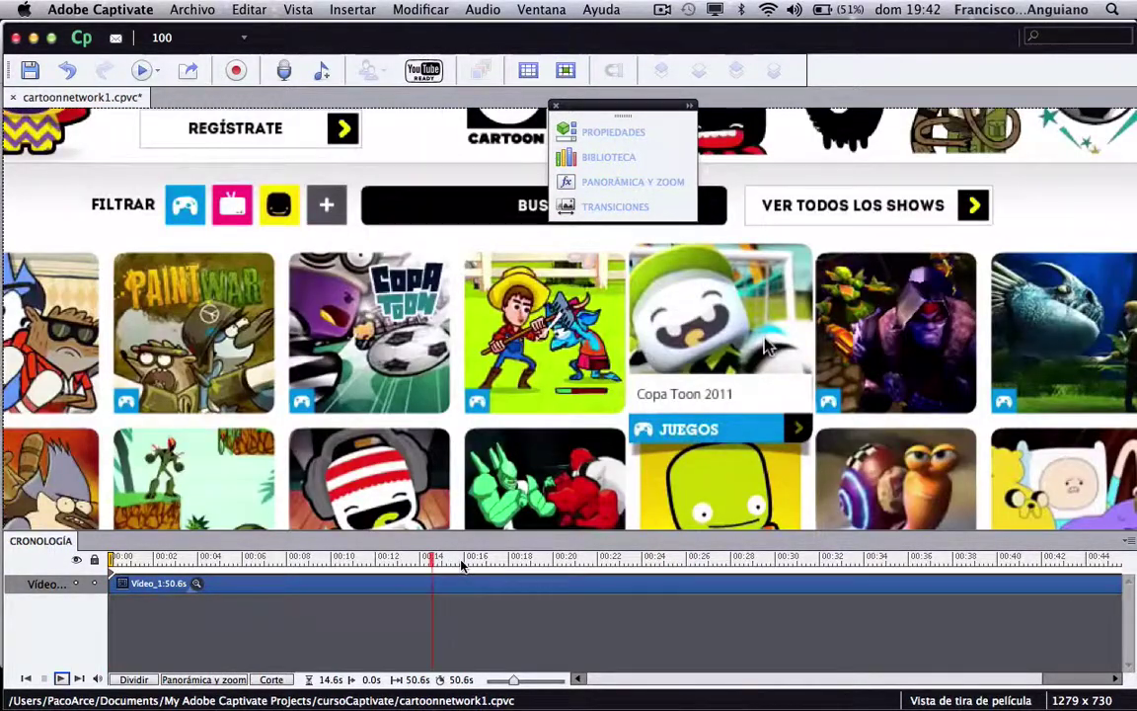
pyautogui.moveTo(461, 564); pyautogui.dragTo(494, 563)
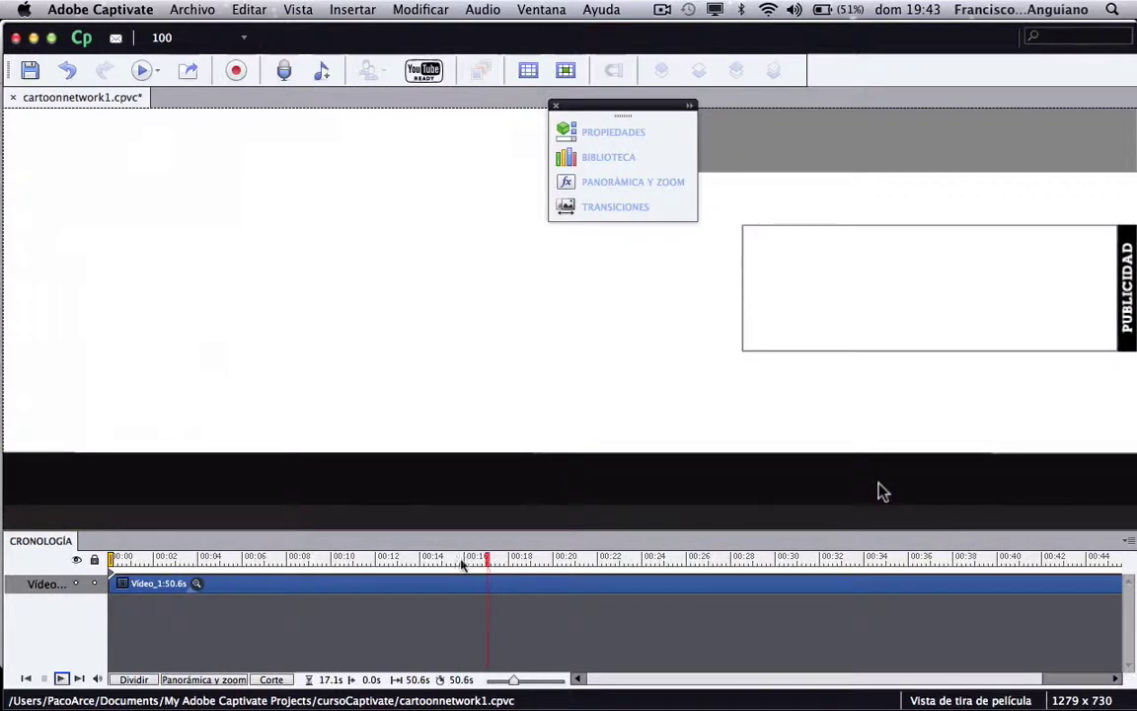
pyautogui.click(462, 560)
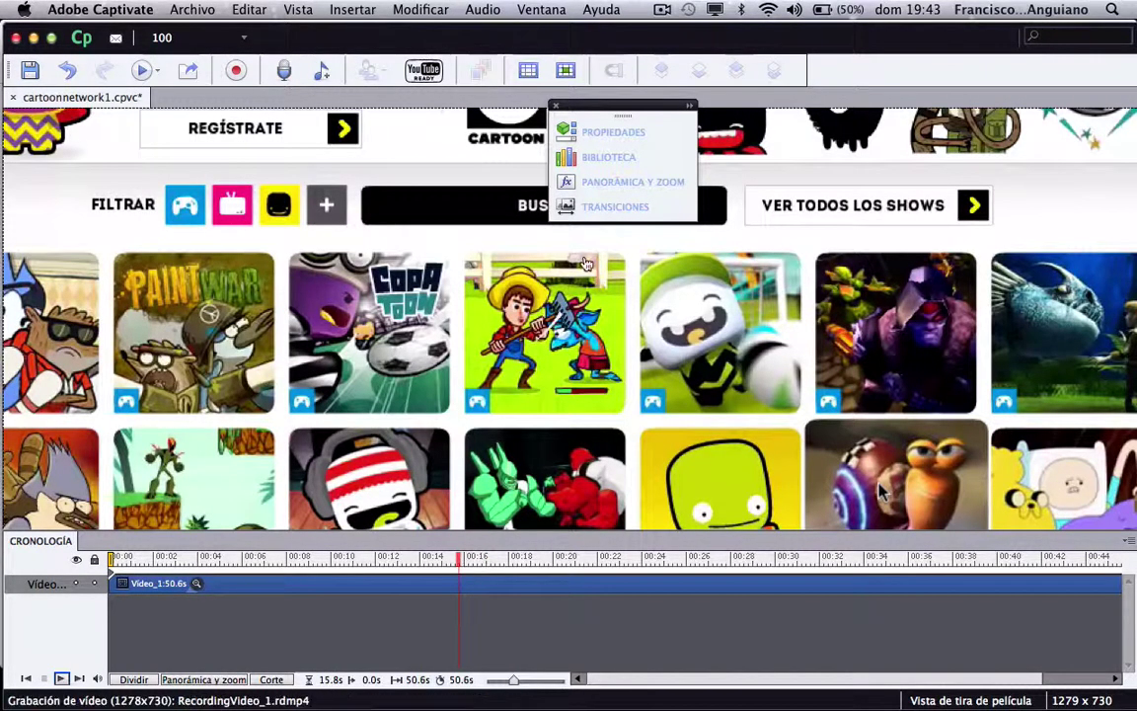
pyautogui.click(595, 184)
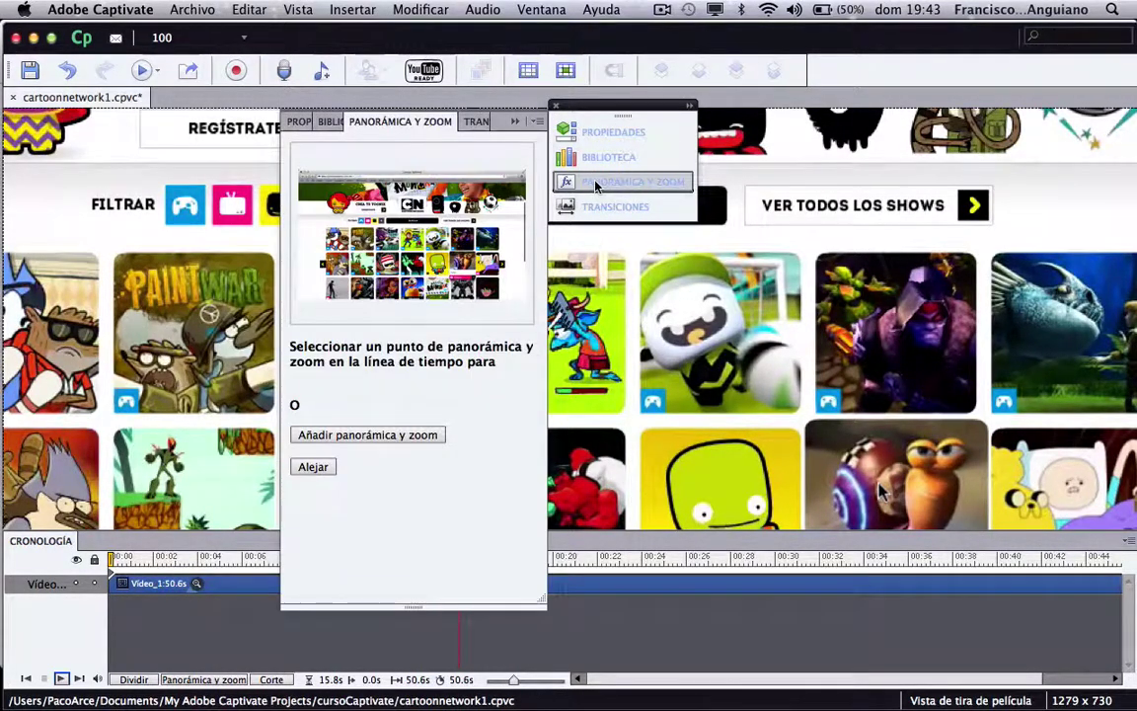
pyautogui.click(365, 435)
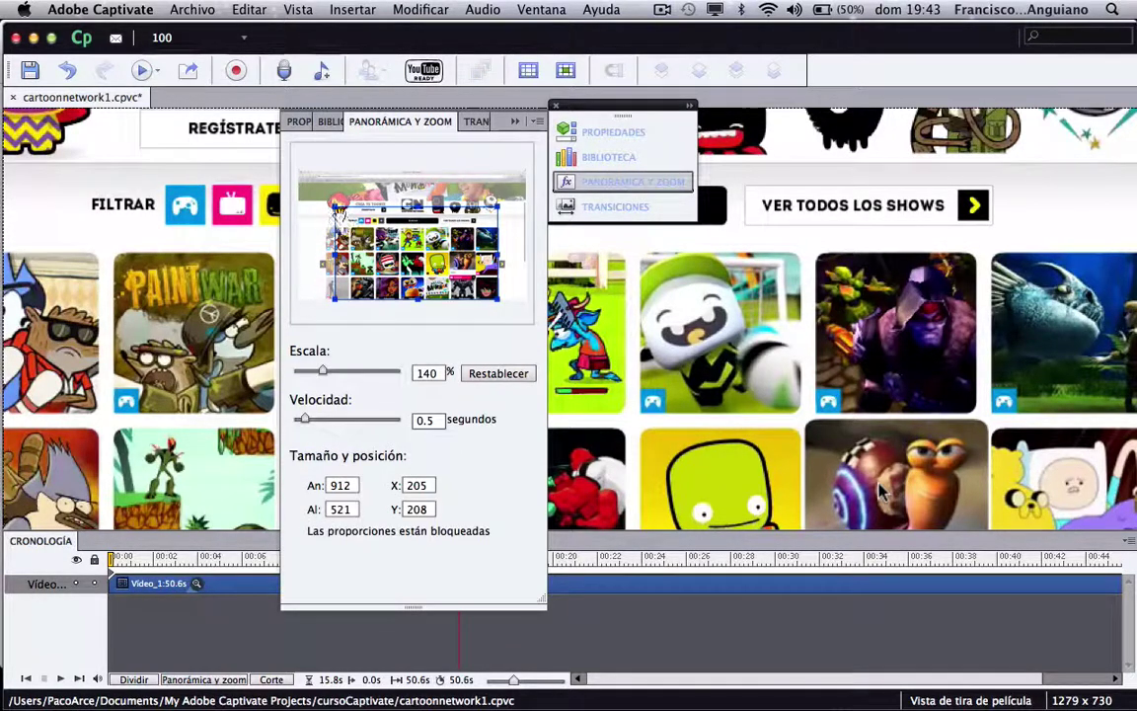
# Enlarge the second point's zoom frame to about 1263 × 722 (101% scale) at about X 14, Y 0.
pyautogui.moveTo(333, 205); pyautogui.dragTo(288, 145)
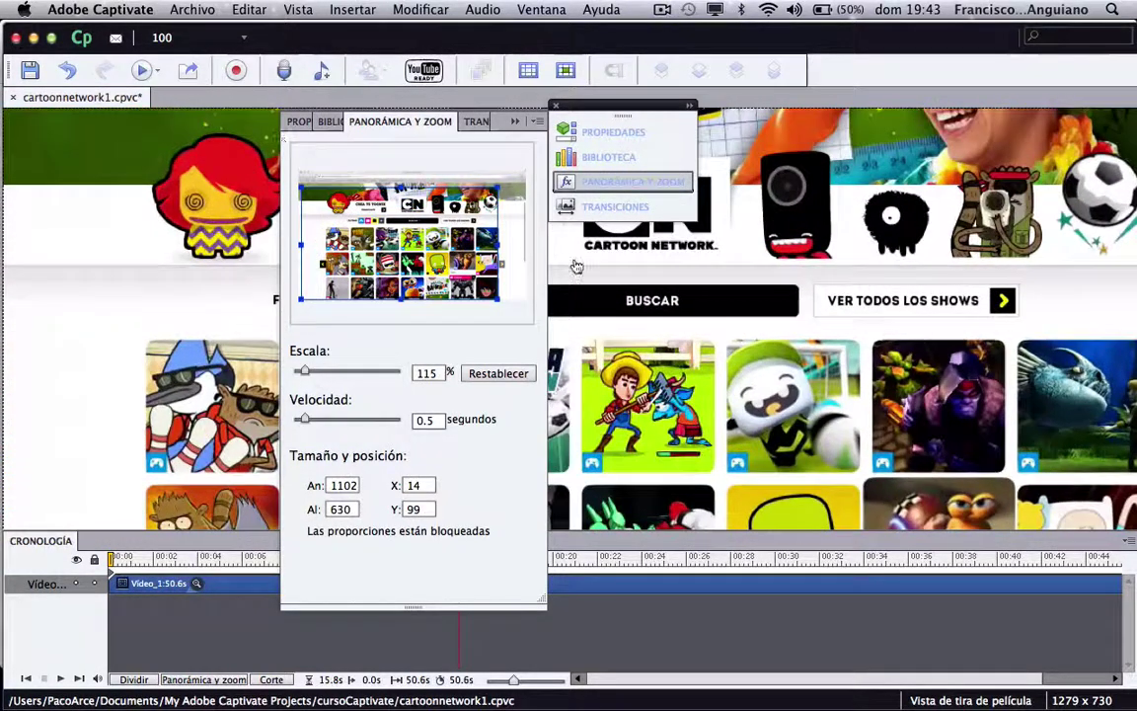
pyautogui.moveTo(500, 185); pyautogui.dragTo(526, 171)
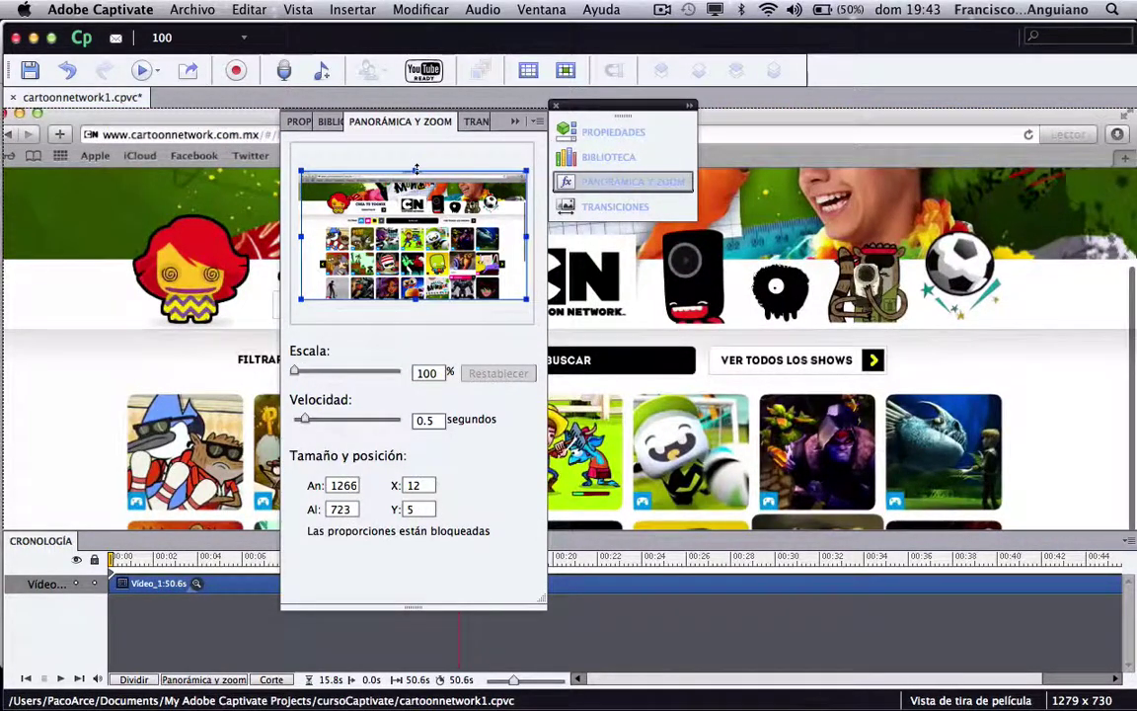
pyautogui.moveTo(407, 175); pyautogui.dragTo(417, 124)
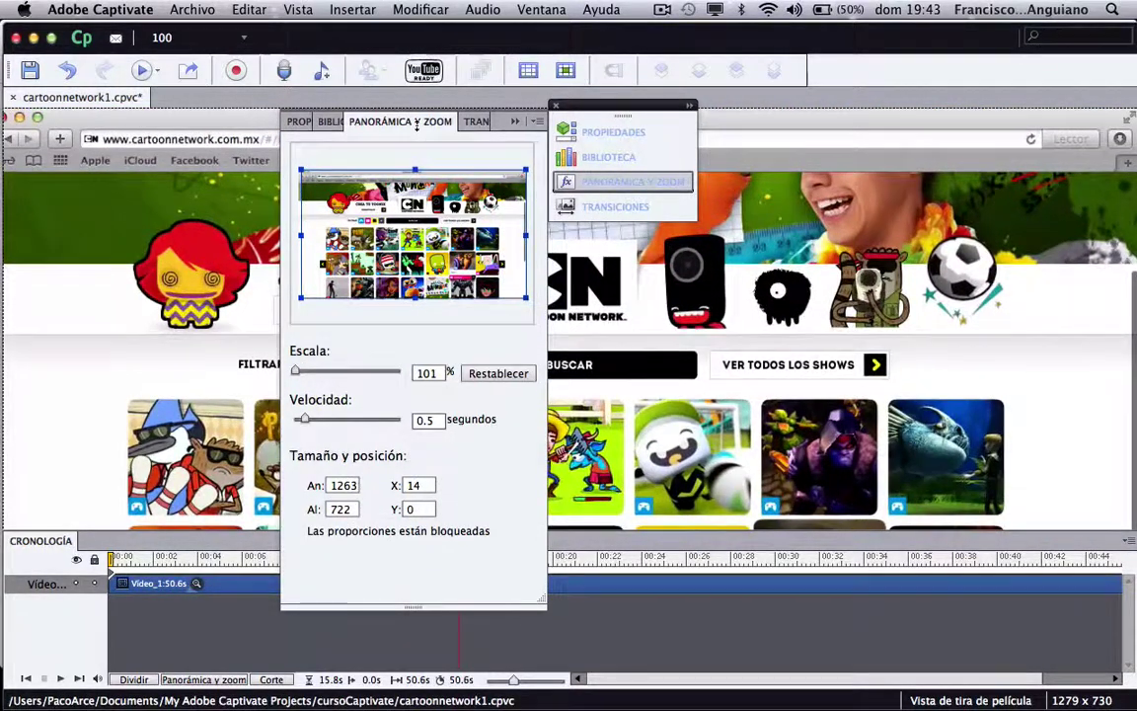
pyautogui.click(514, 121)
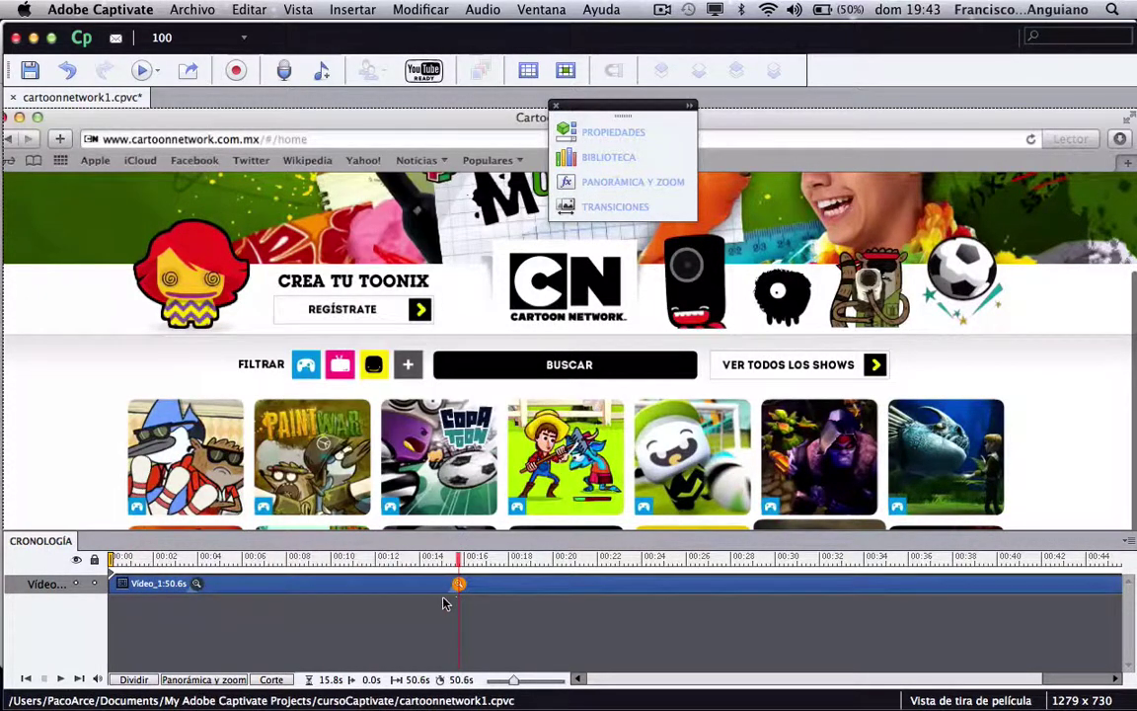
# Play the timeline onward from the second zoom point to review the video, and pause it near 29.7 s.
pyautogui.click(414, 583)
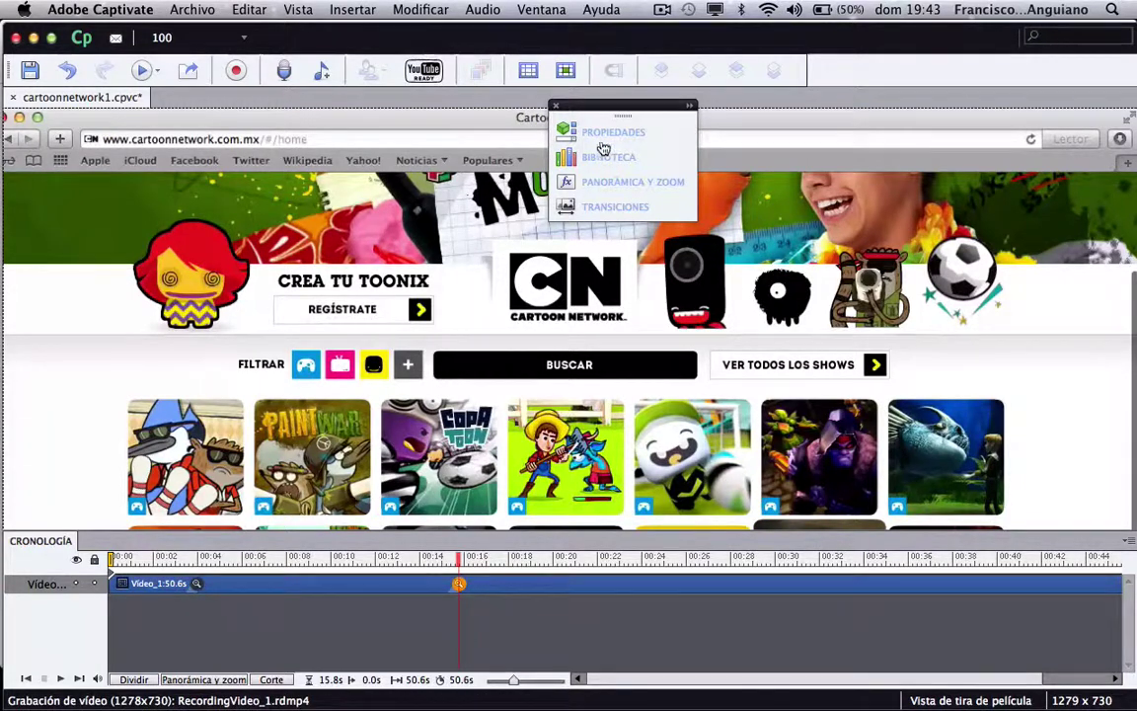
pyautogui.click(177, 631)
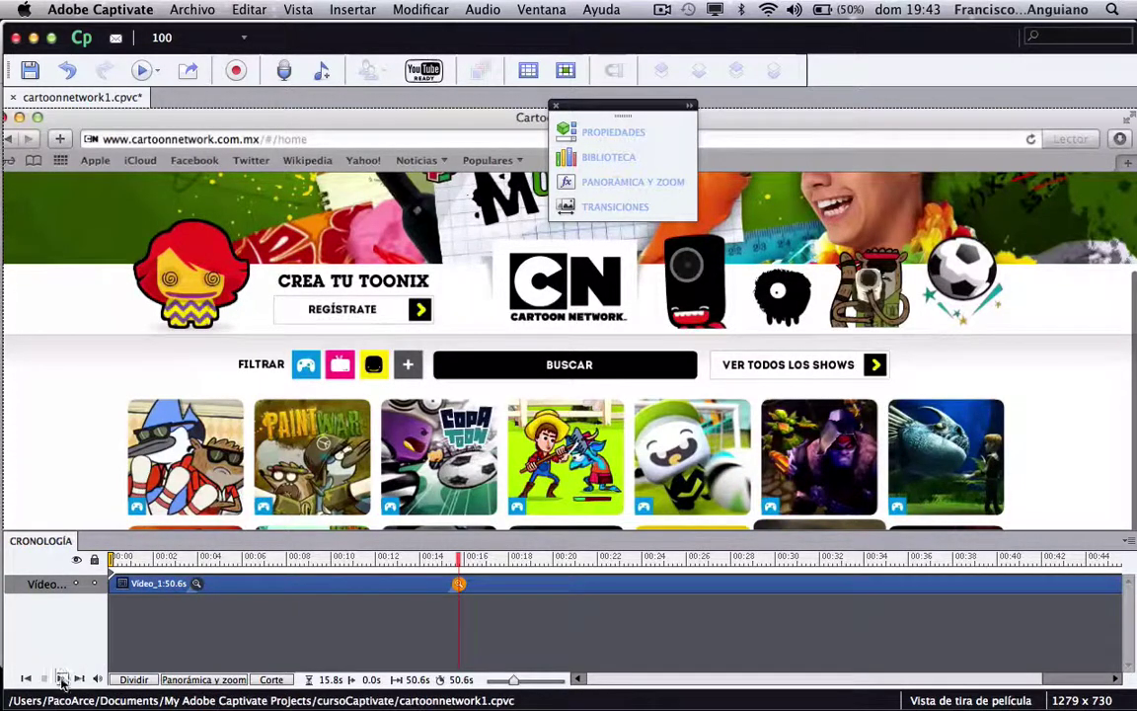
pyautogui.click(61, 681)
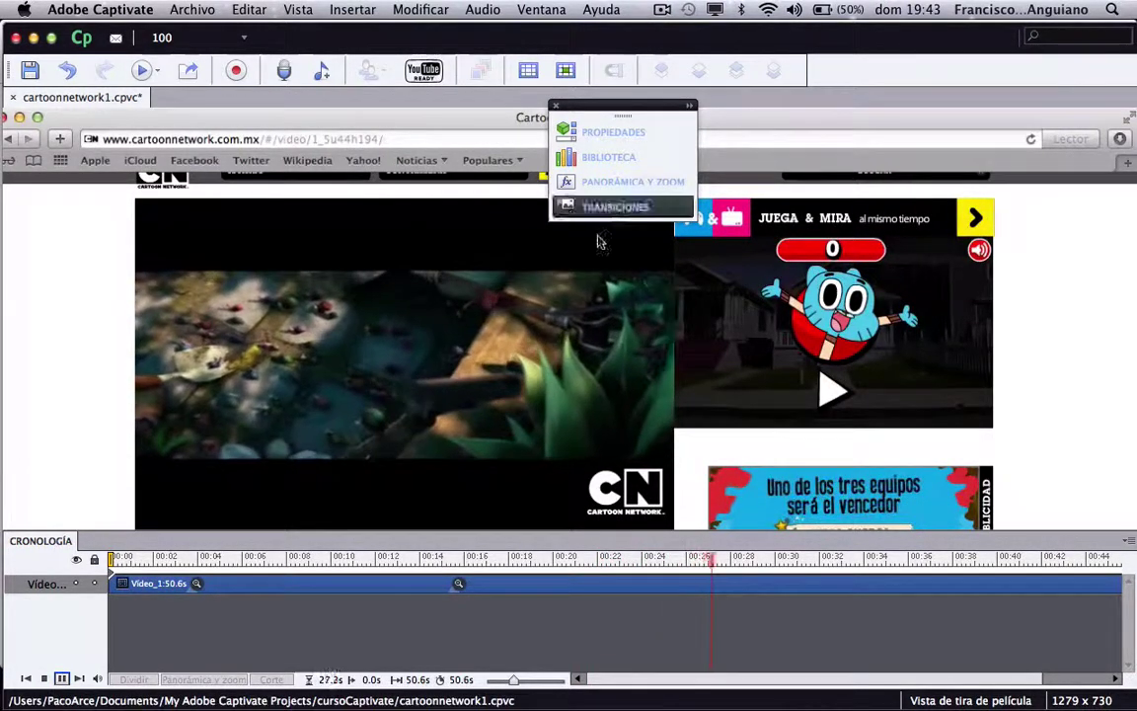
pyautogui.click(61, 679)
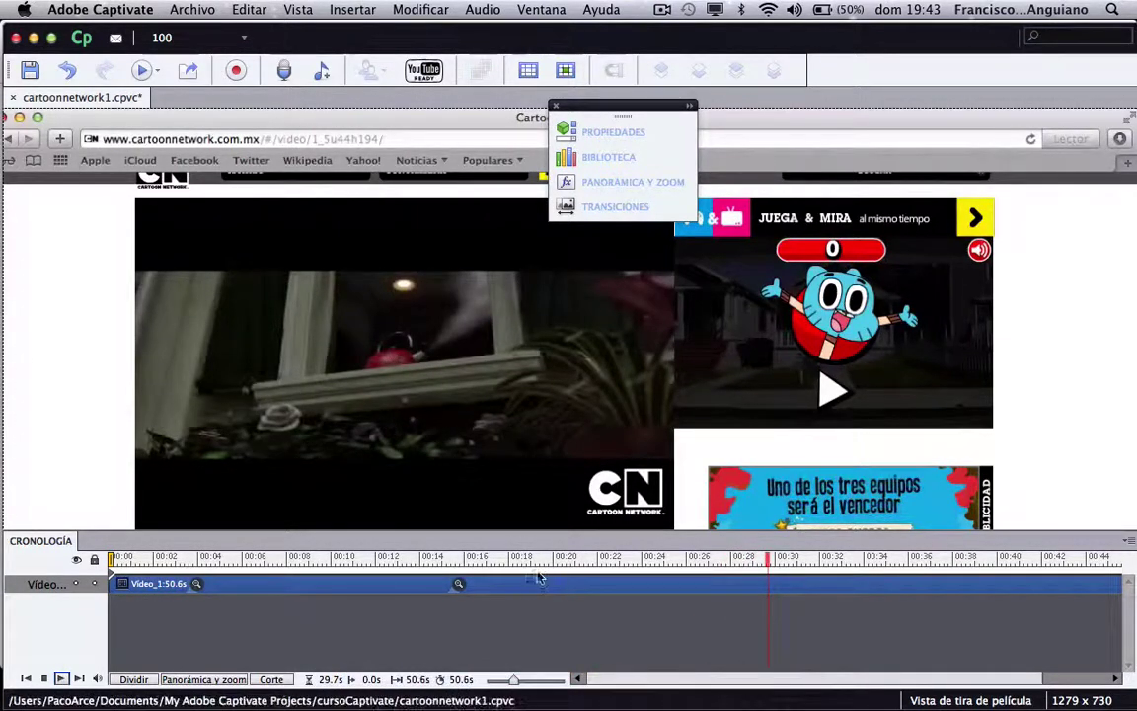
# Add a third pan and zoom point at 25.3 s and frame the web video player at about 704 × 403 (181%), X 108, Y 53.
pyautogui.click(723, 561)
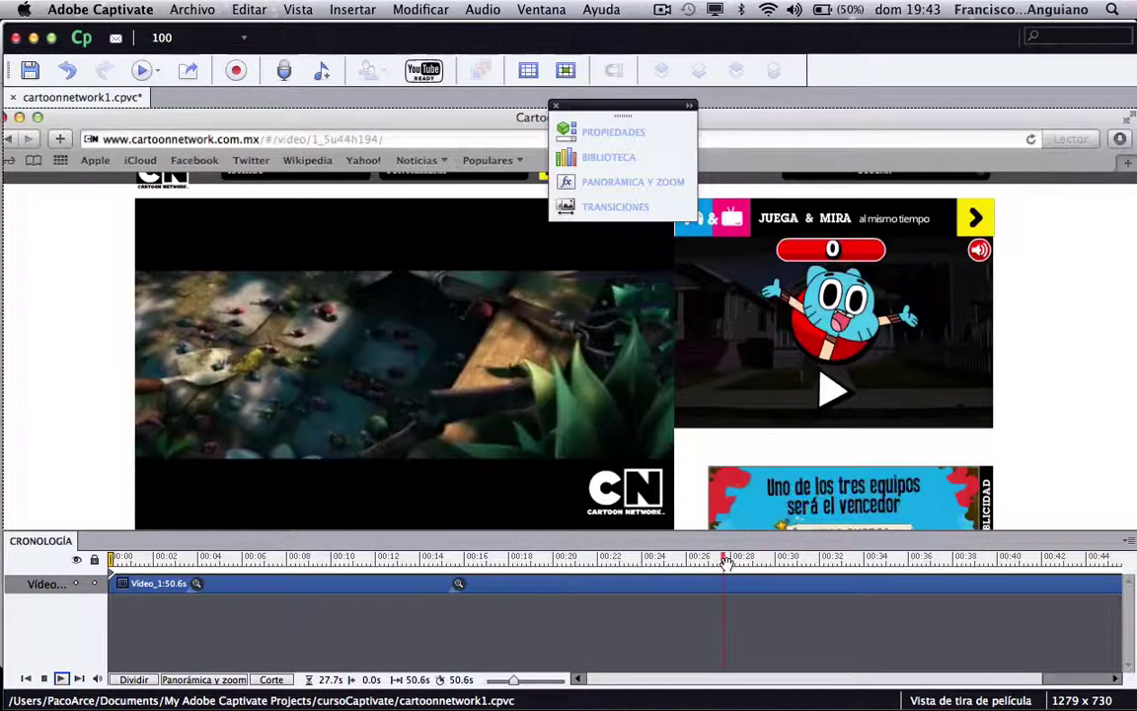
pyautogui.moveTo(722, 558); pyautogui.dragTo(673, 558)
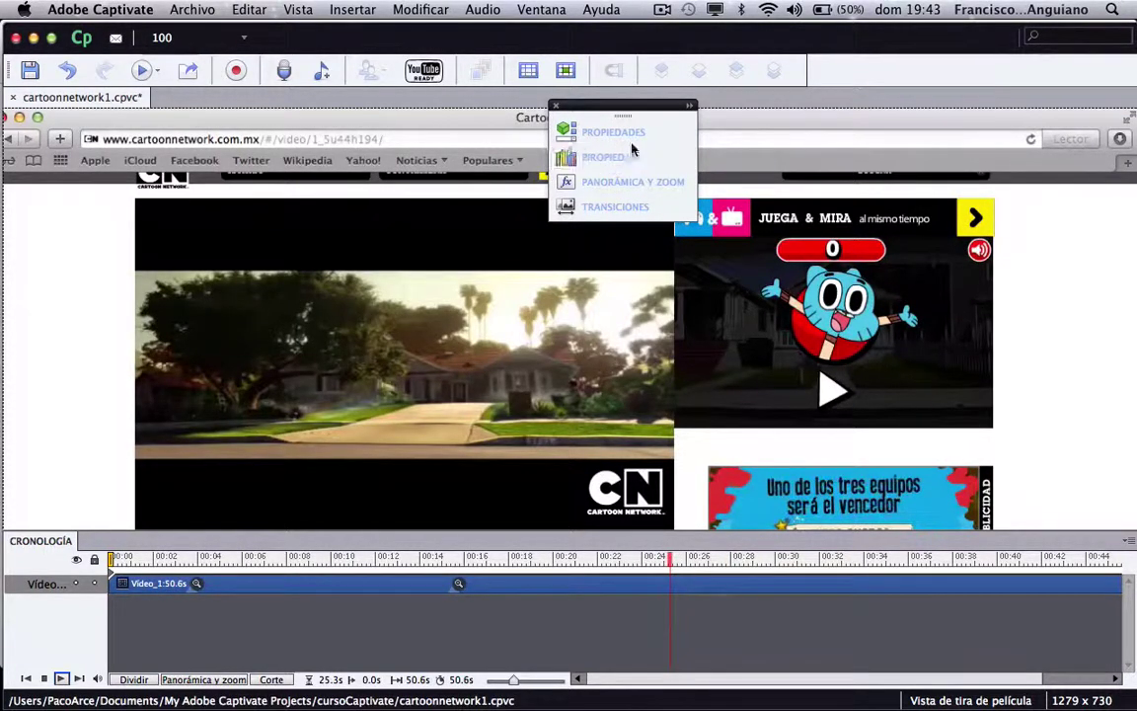
pyautogui.click(592, 185)
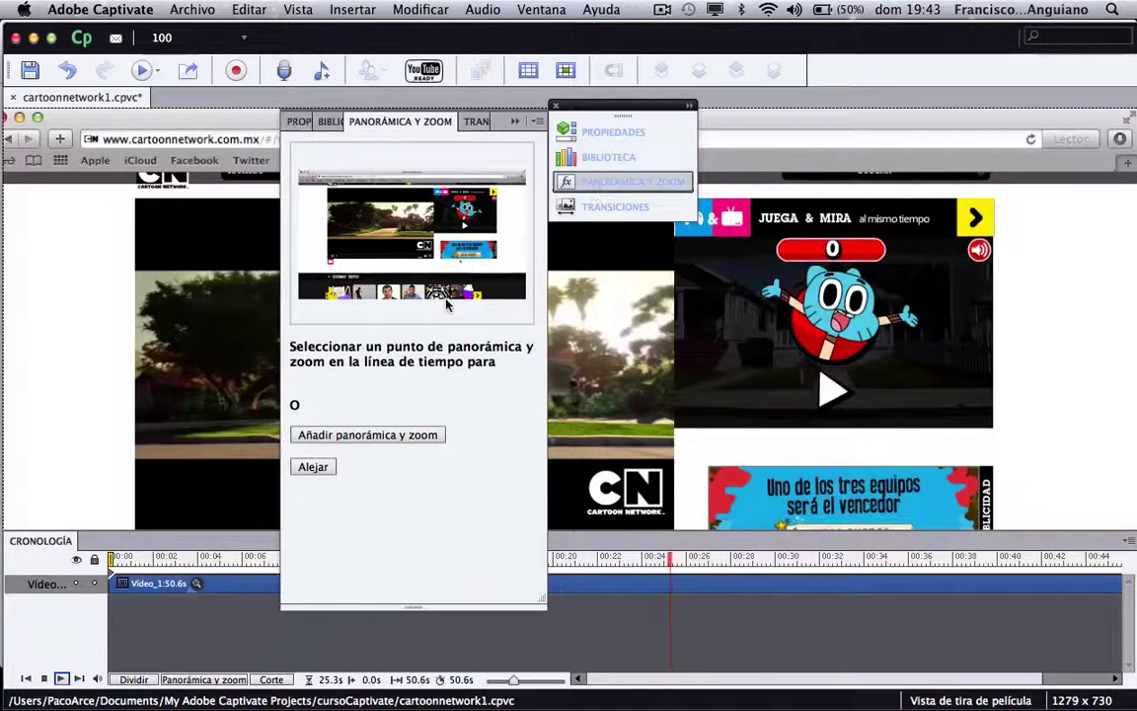
pyautogui.click(383, 436)
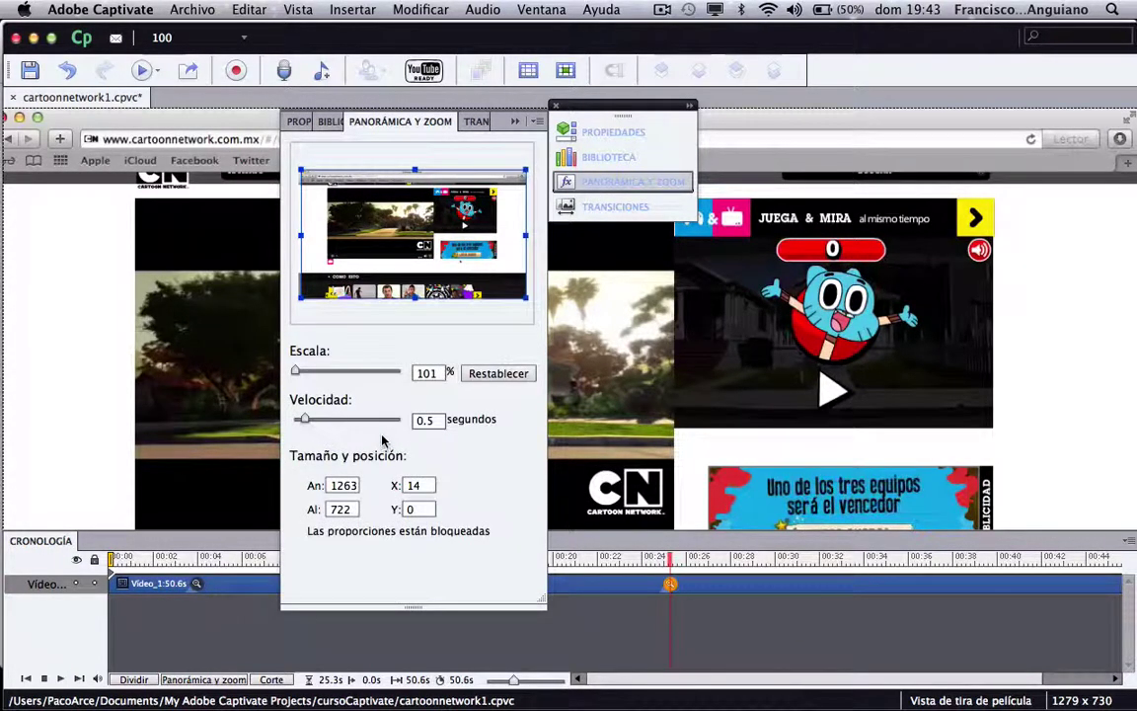
pyautogui.moveTo(527, 299); pyautogui.dragTo(450, 255)
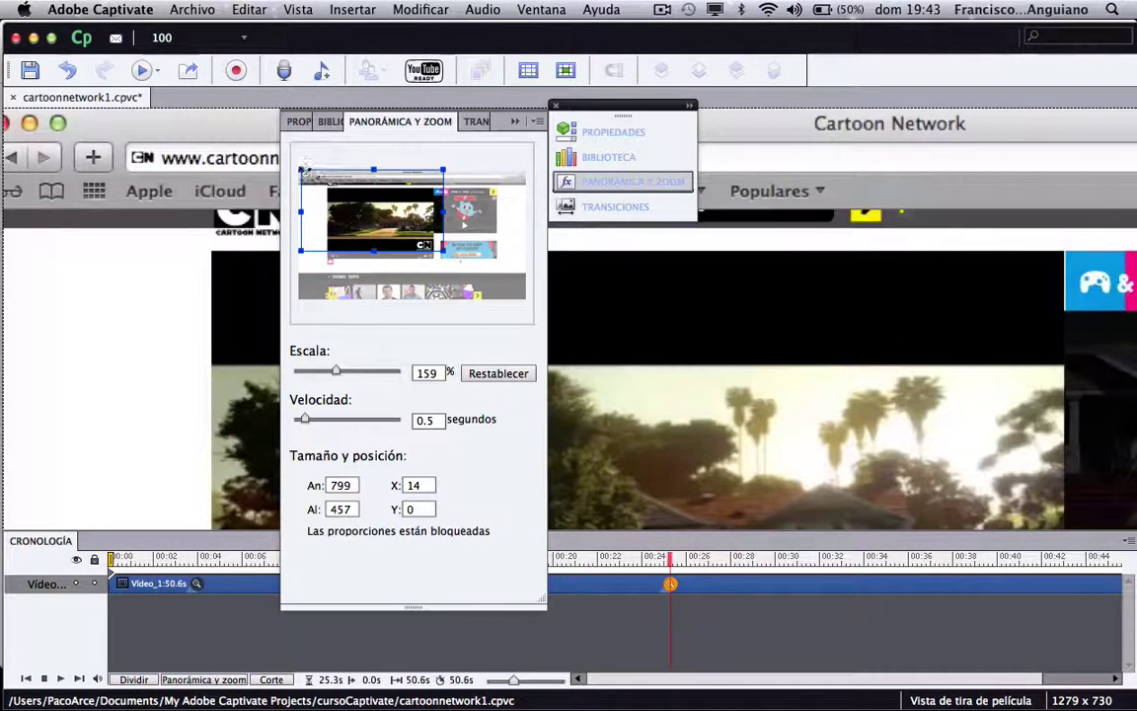
pyautogui.moveTo(300, 169); pyautogui.dragTo(319, 191)
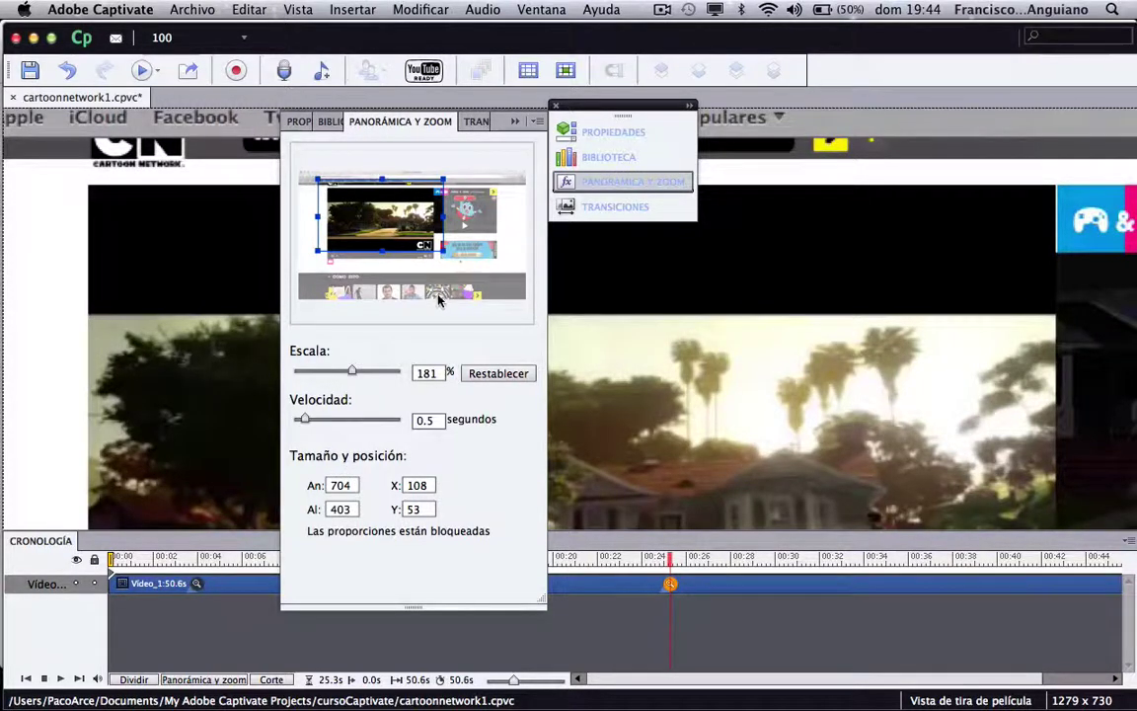
# Add a zoom-out point at 35.0 s on the timeline to return the view to the full page at 100% scale.
pyautogui.click(514, 120)
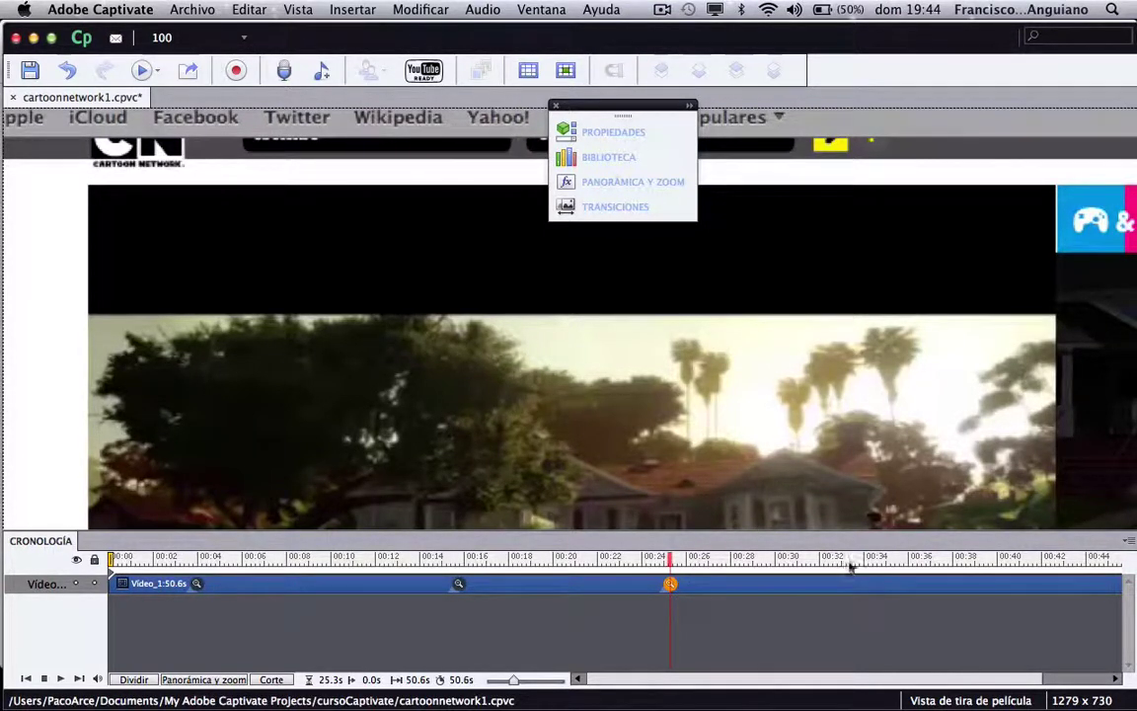
pyautogui.click(886, 560)
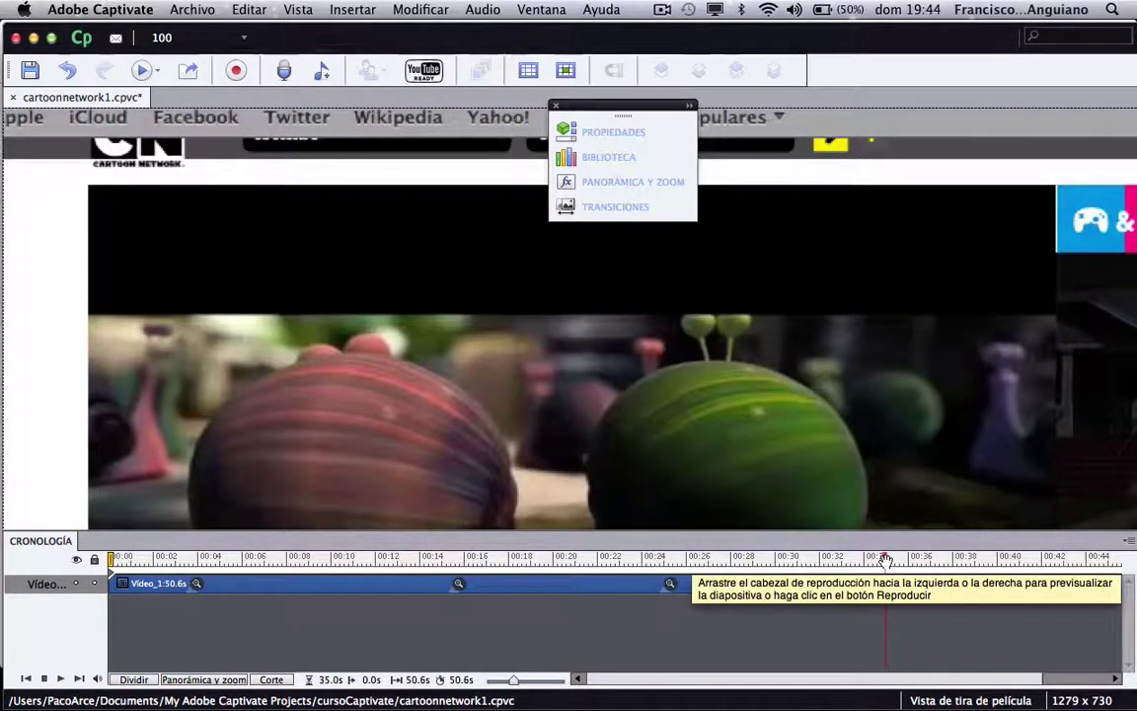
pyautogui.click(633, 183)
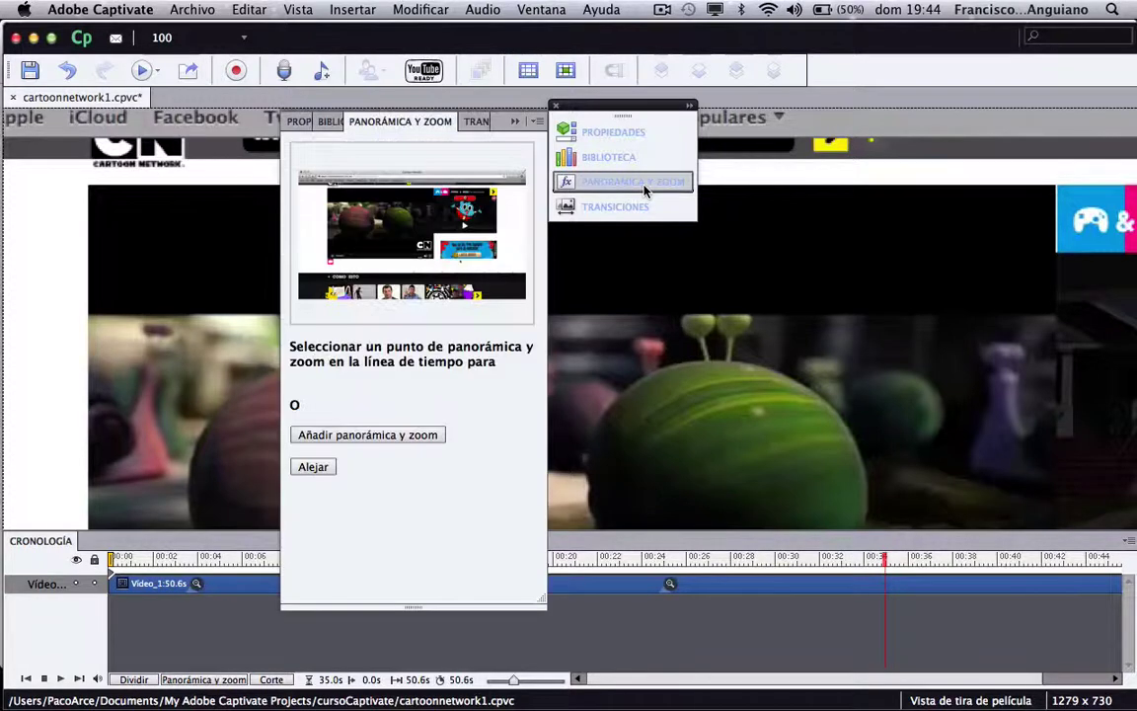
pyautogui.click(313, 465)
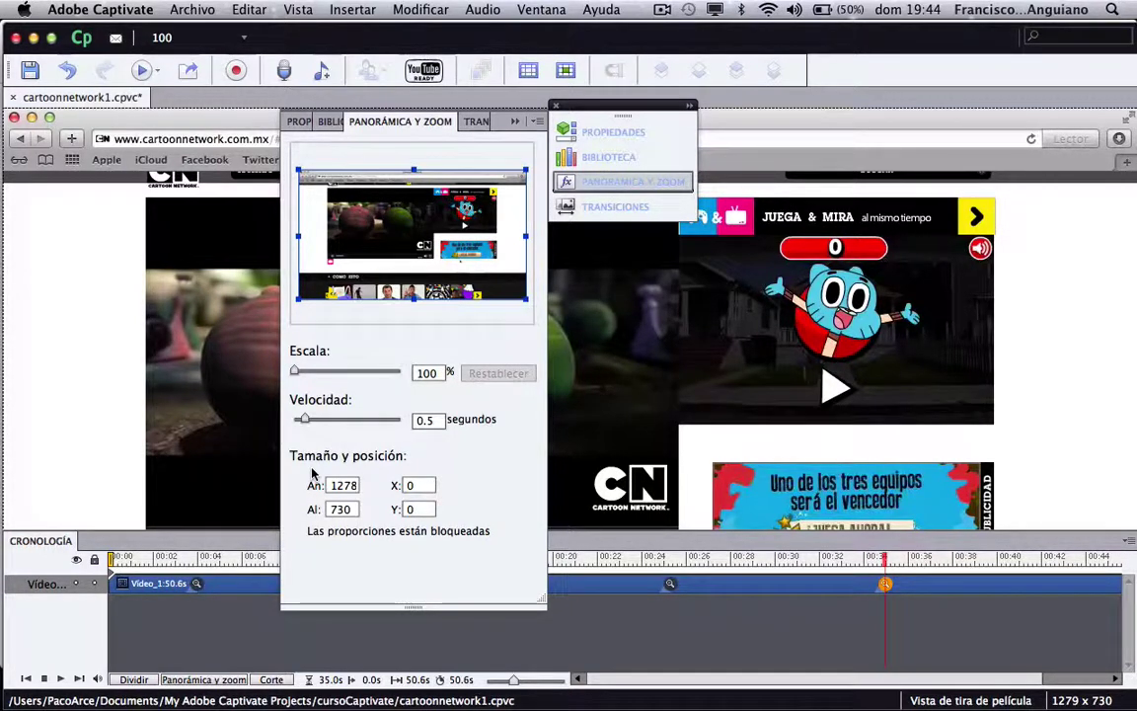
# Compare the settings of the pan and zoom points at 25.3 s and 35.0 s, and view their removal option without applying it.
pyautogui.click(695, 559)
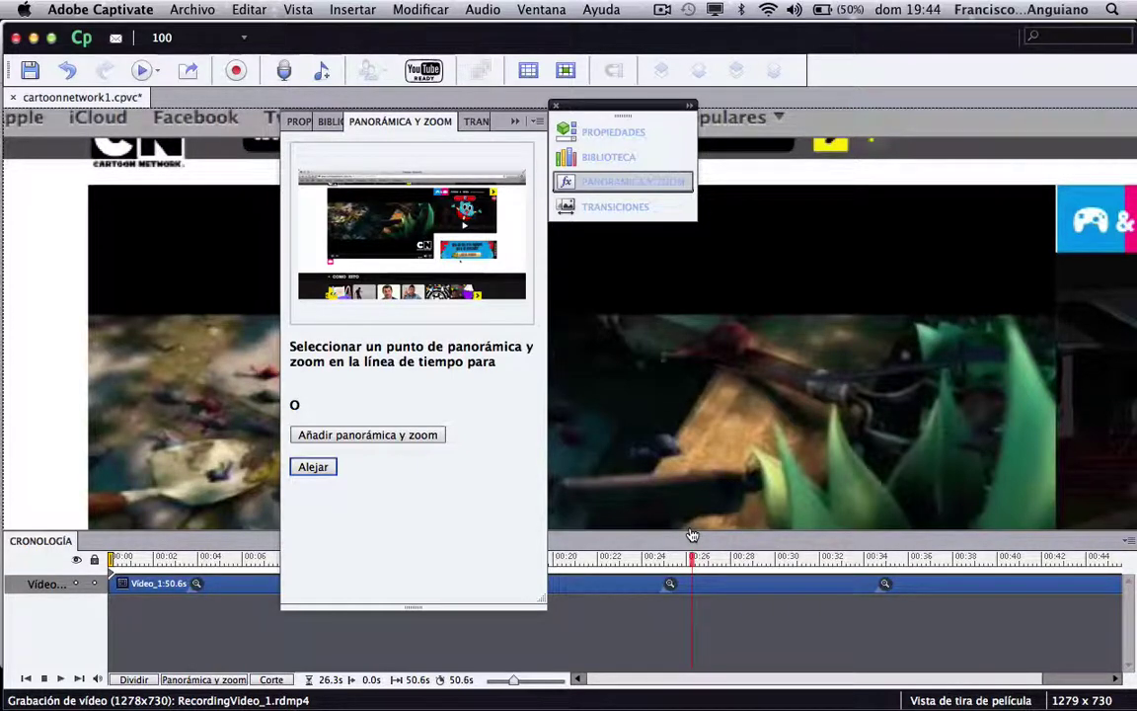
pyautogui.click(669, 584)
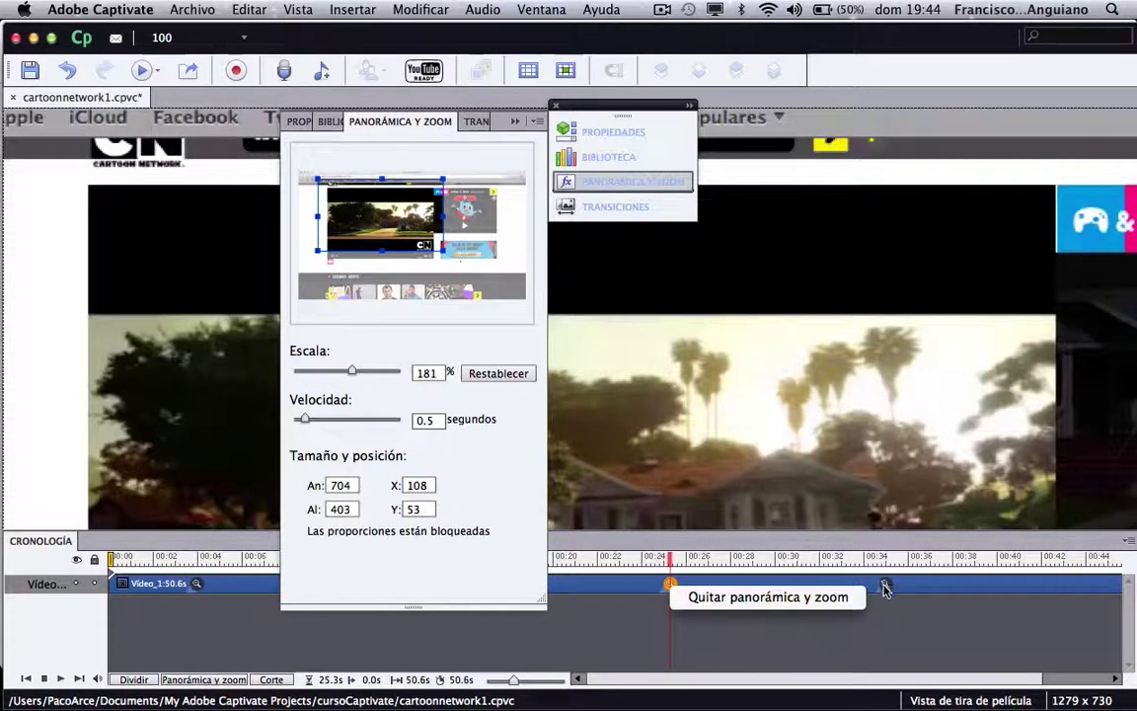
pyautogui.click(886, 586)
pyautogui.click(886, 585)
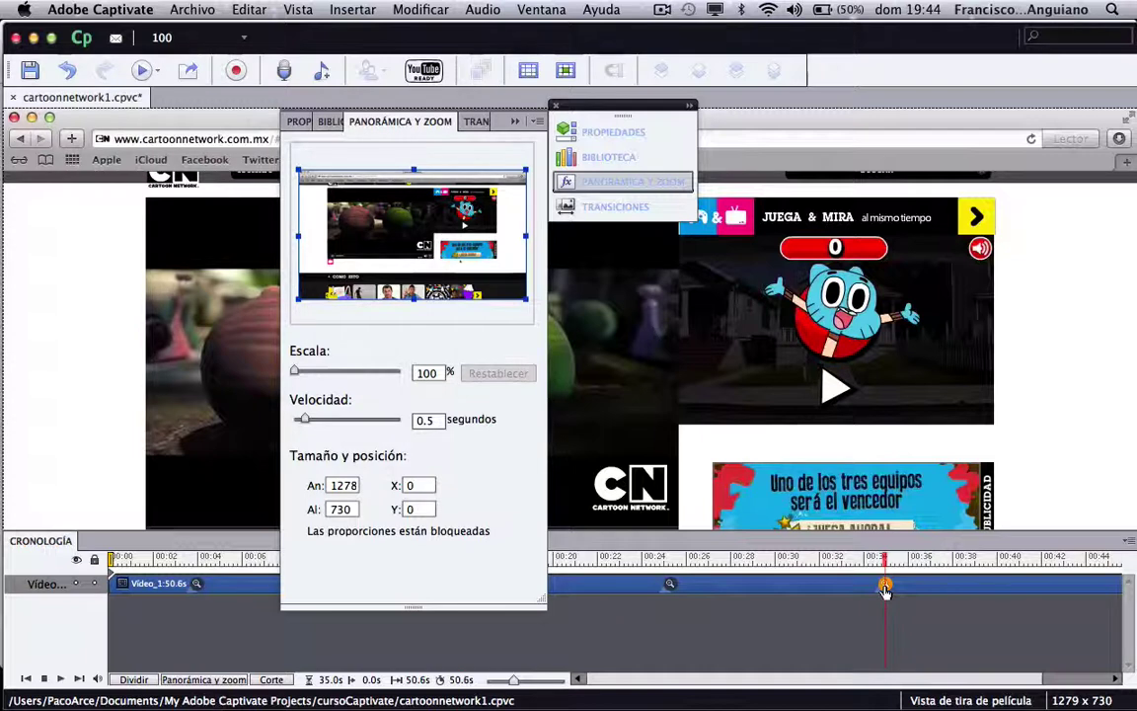
pyautogui.rightClick(885, 588)
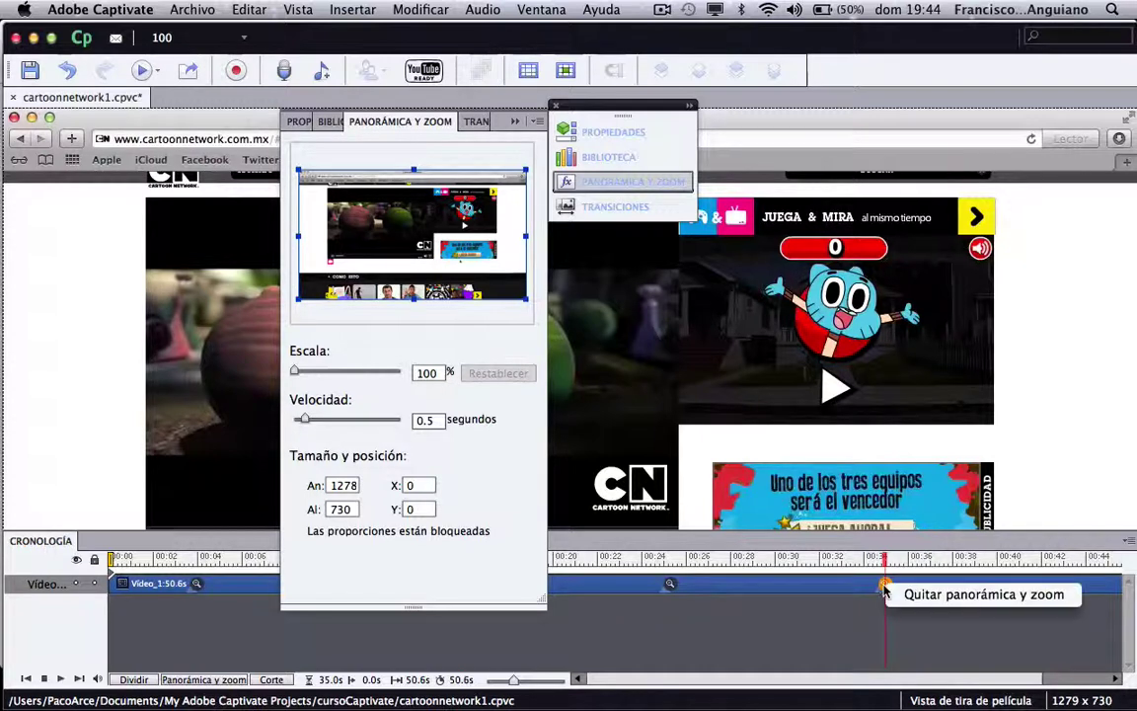
pyautogui.click(934, 458)
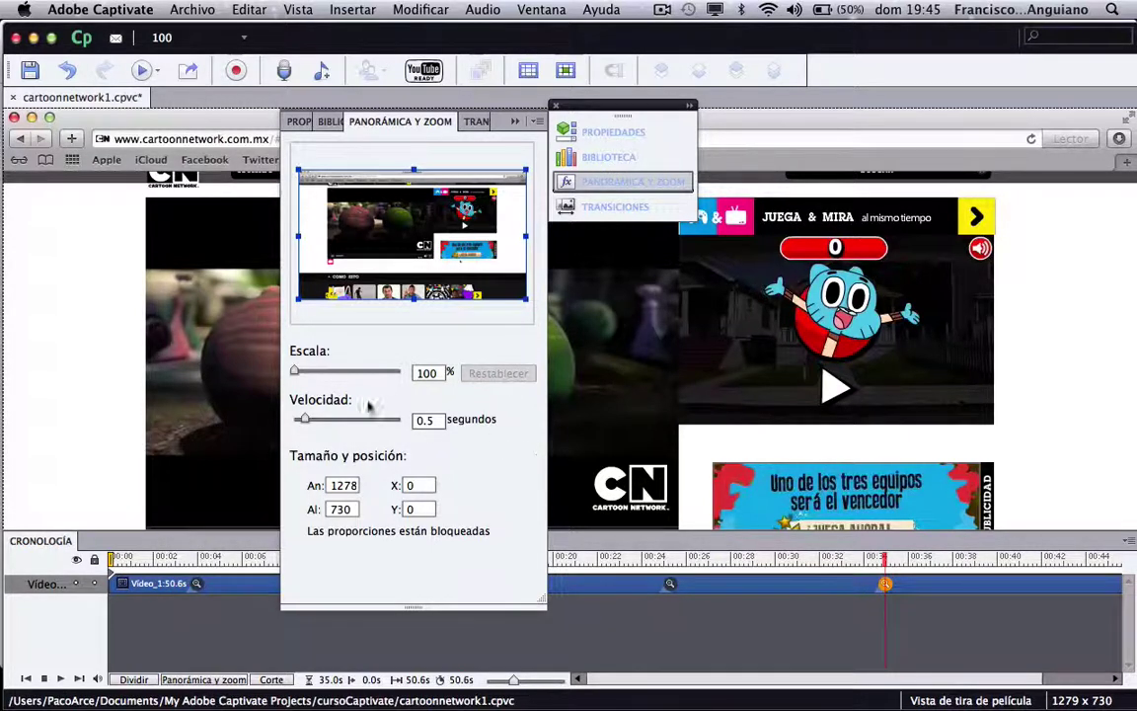
pyautogui.click(670, 585)
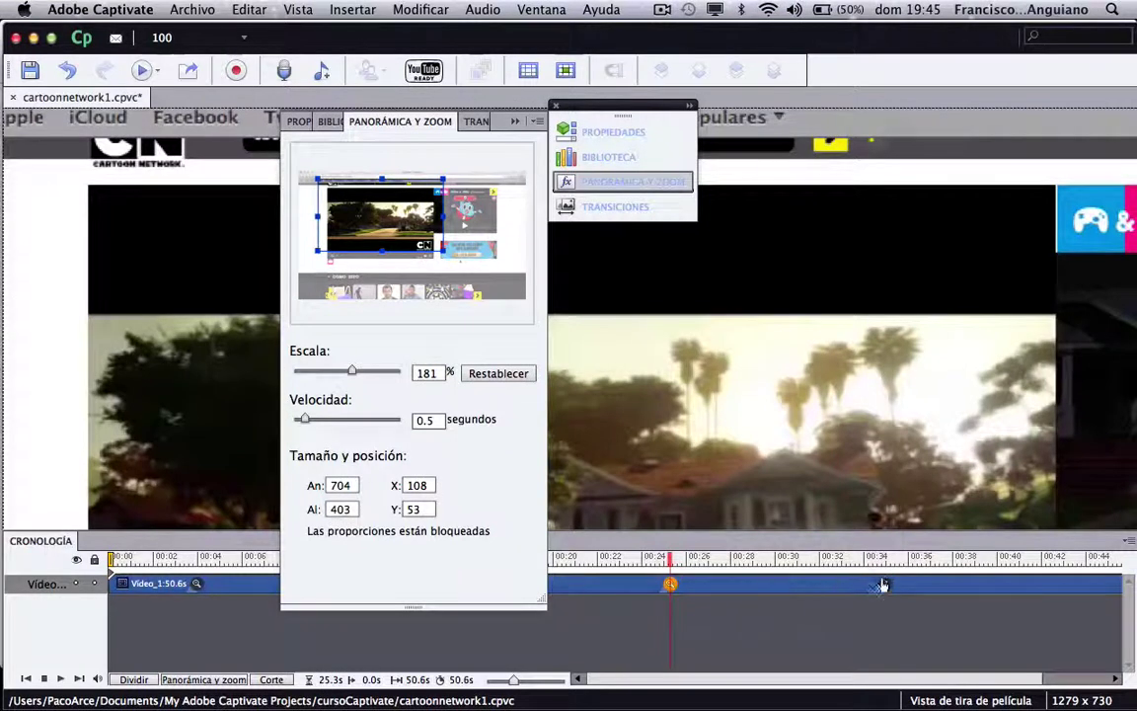
# Reduce the 35.0 s point's zoom frame to about 1020 × 583 (125% scale) and move it to about X 150, Y 0.
pyautogui.click(885, 585)
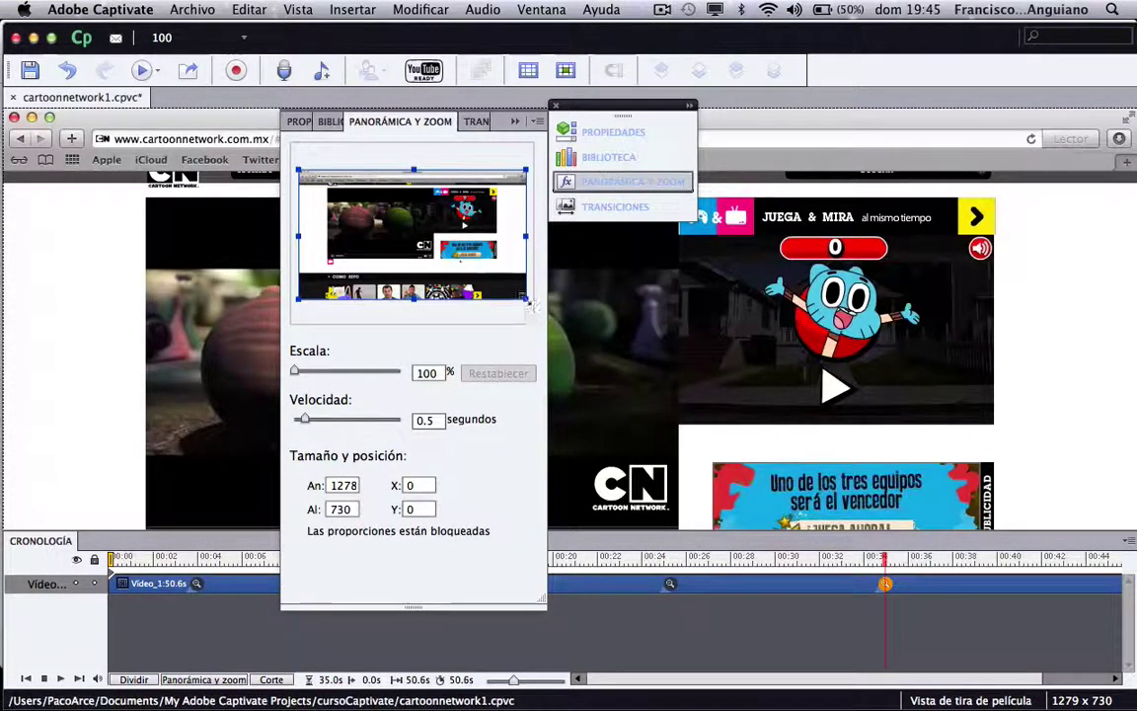
pyautogui.moveTo(526, 298); pyautogui.dragTo(482, 273)
pyautogui.moveTo(392, 205); pyautogui.dragTo(460, 227)
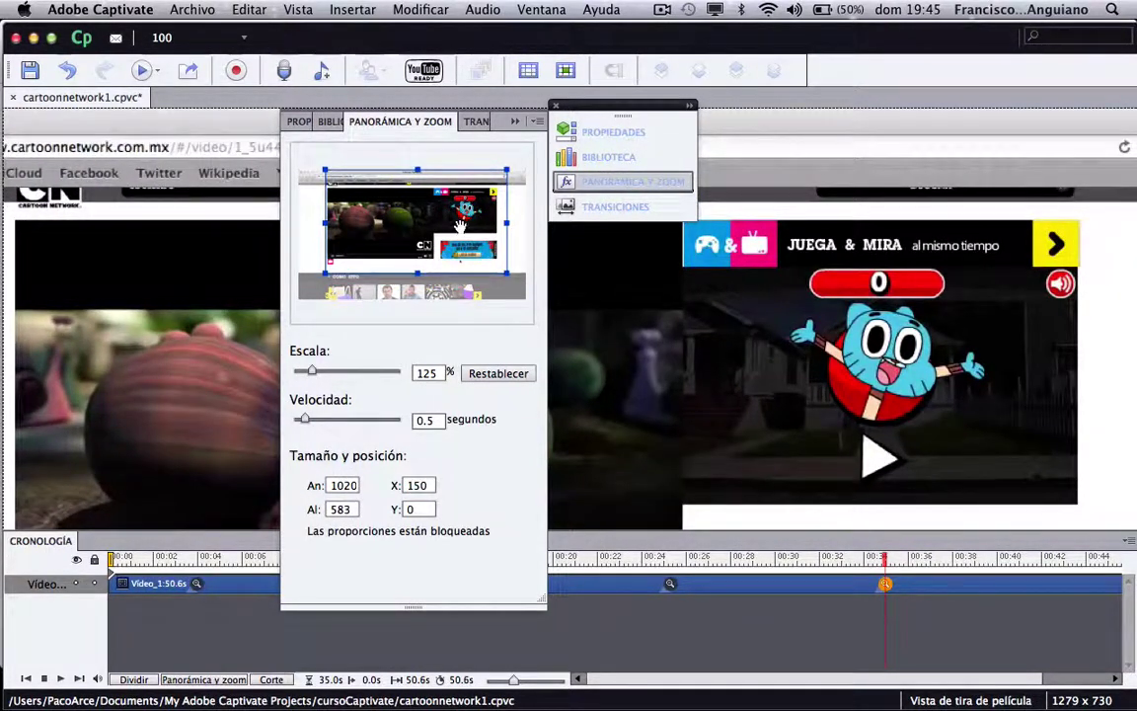